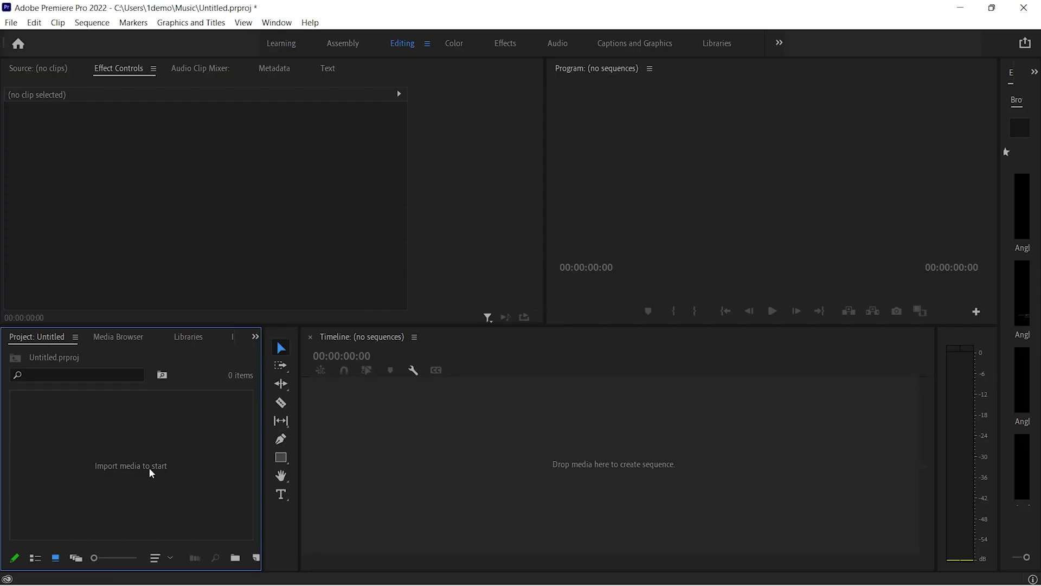
# Step: Import the video Woman - 86378.mp4 from the Desktop into the project
pyautogui.doubleClick(151, 473)
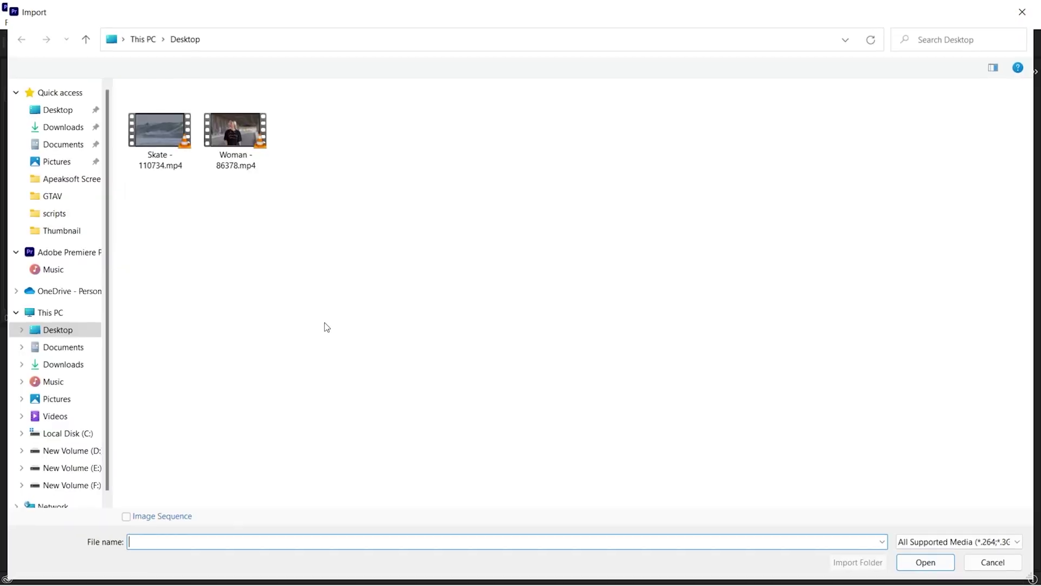
pyautogui.doubleClick(246, 153)
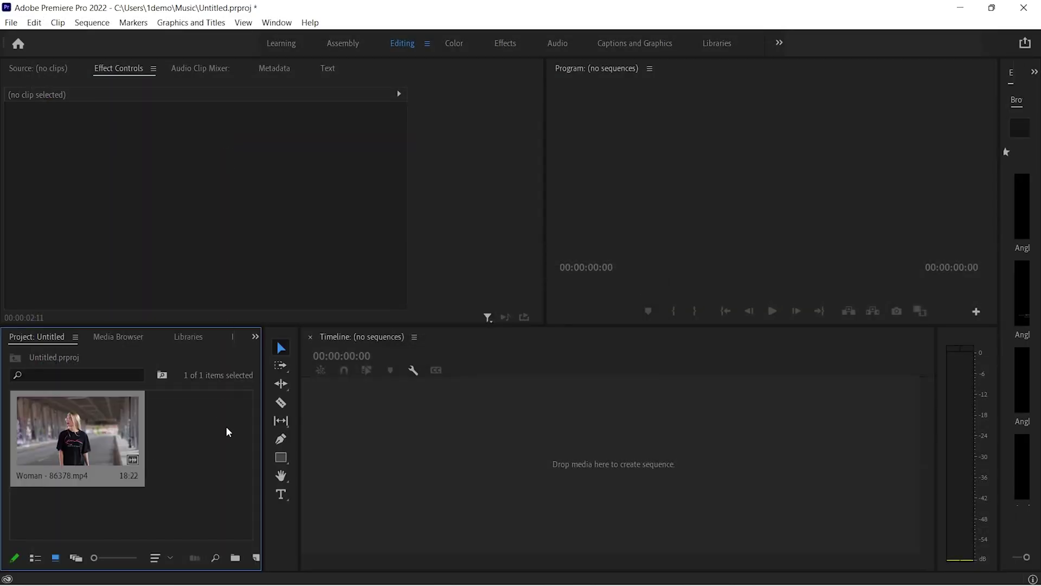
pyautogui.click(227, 428)
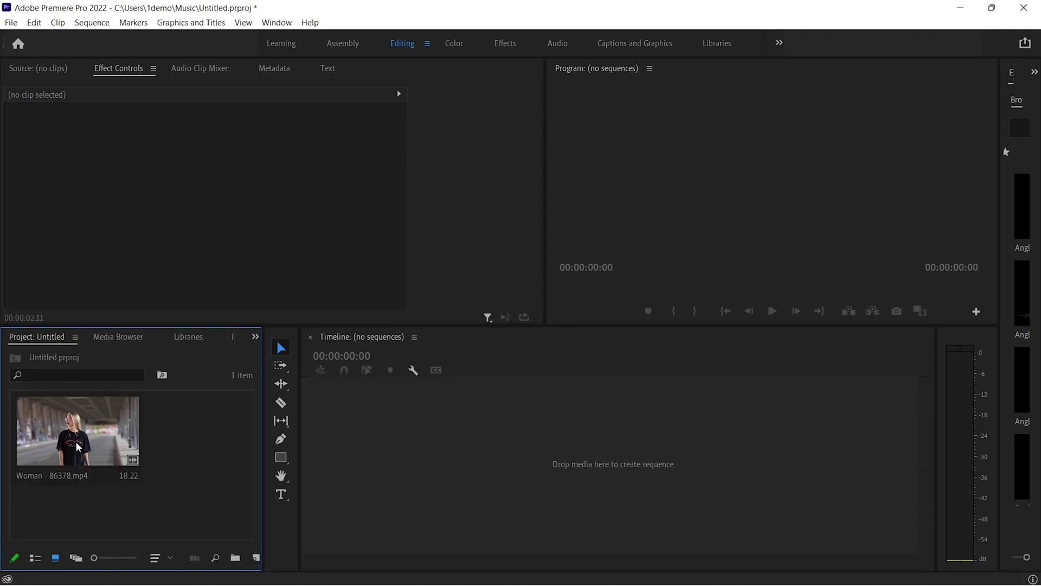
# Step: Create a sequence from the imported Woman - 86378.mp4 clip and play it back to check the horizontal framing
pyautogui.click(48, 441)
pyautogui.moveTo(434, 438); pyautogui.dragTo(432, 435)
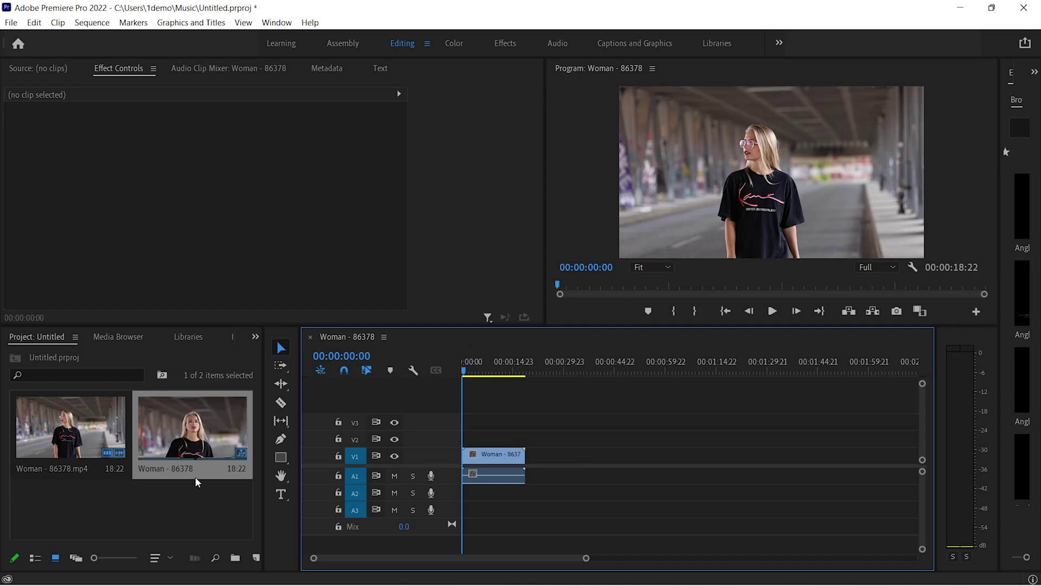
pyautogui.click(772, 311)
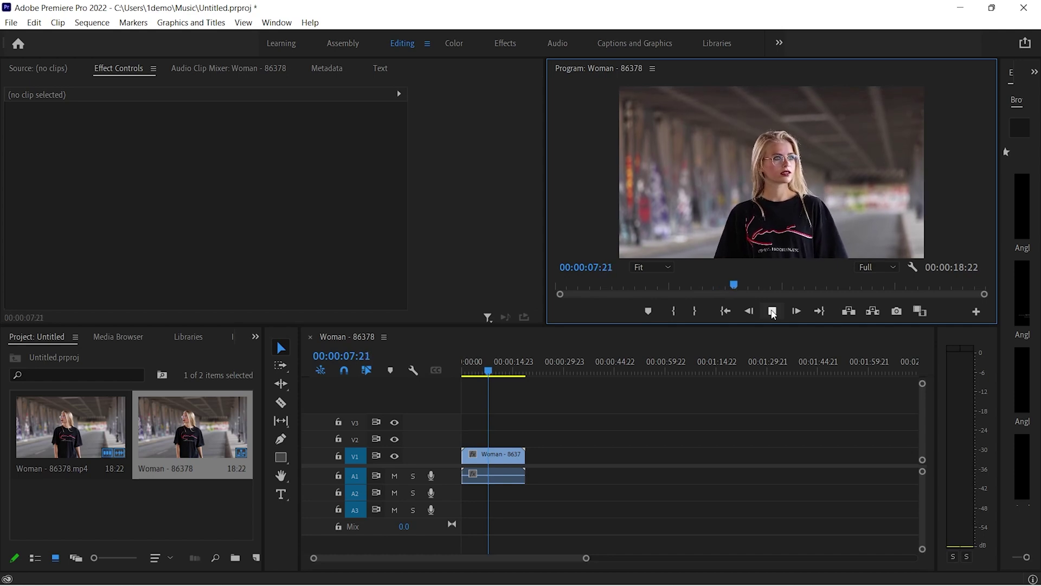
pyautogui.click(773, 312)
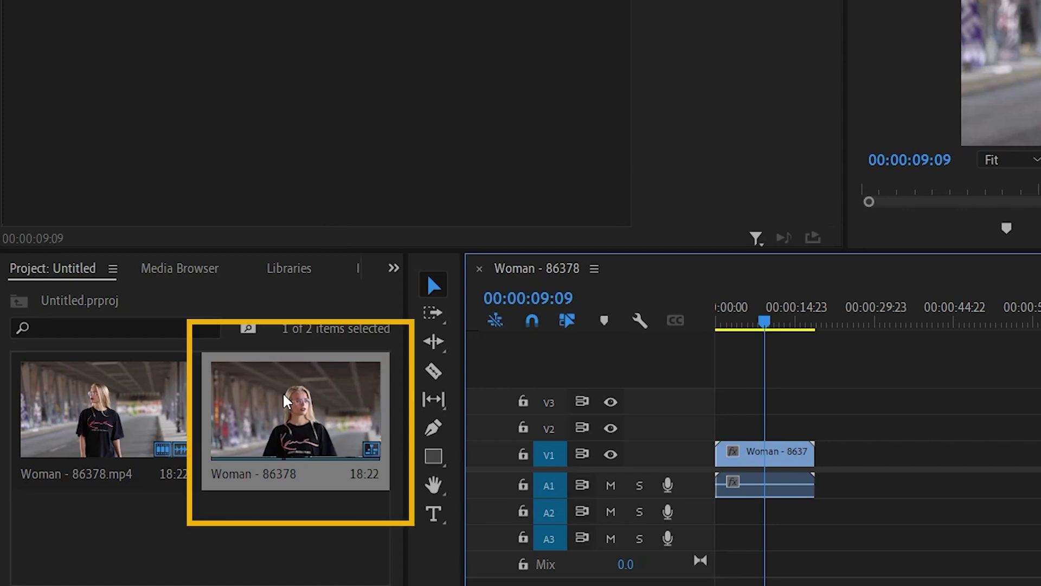
# Step: Auto reframe the Woman - 86378 sequence to Vertical 9:16 with Default motion tracking and without nesting clips
pyautogui.rightClick(283, 400)
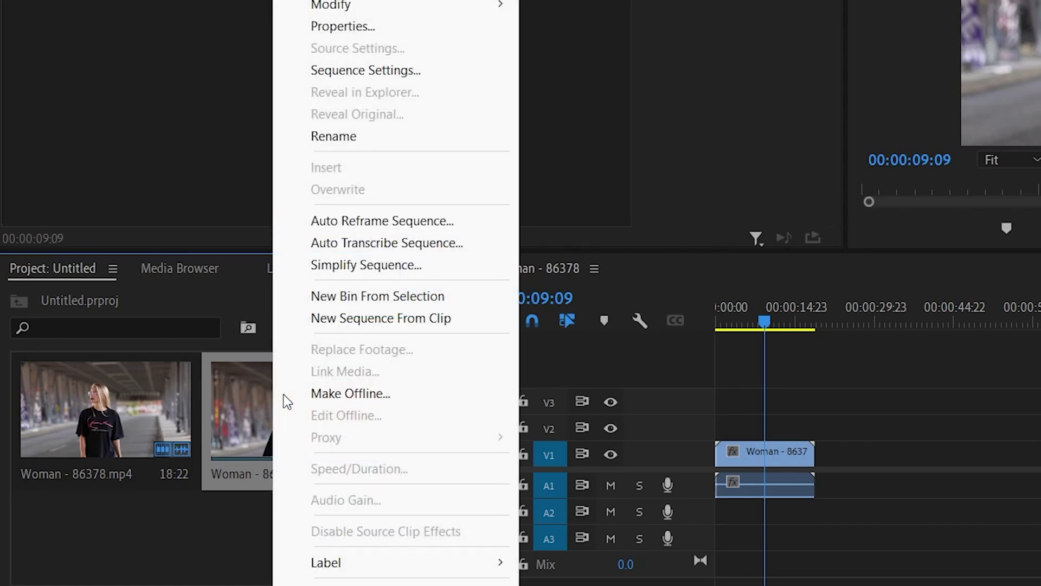
pyautogui.click(456, 221)
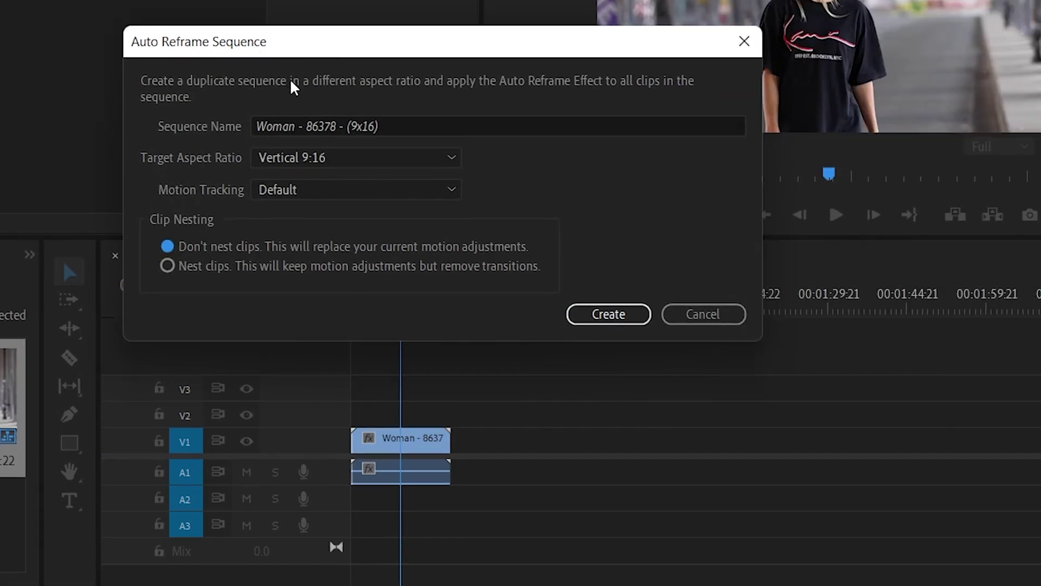
pyautogui.press('Tab')
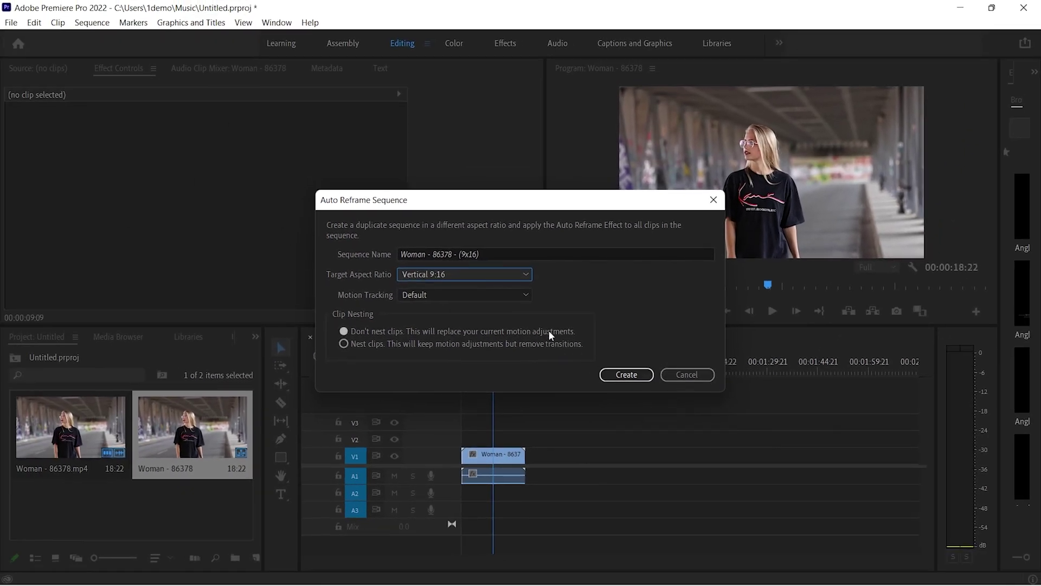
pyautogui.press('Tab')
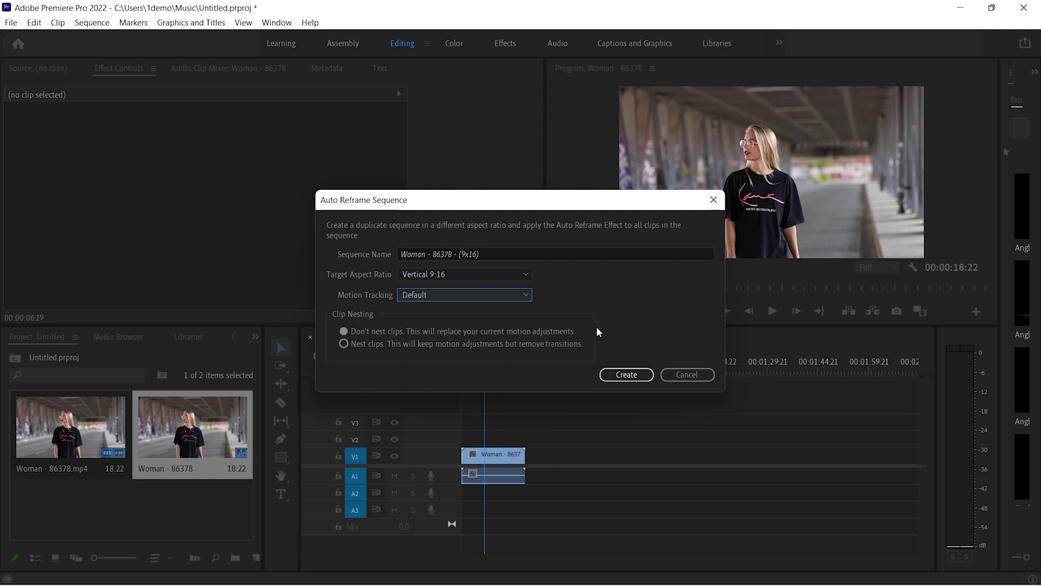
pyautogui.click(624, 375)
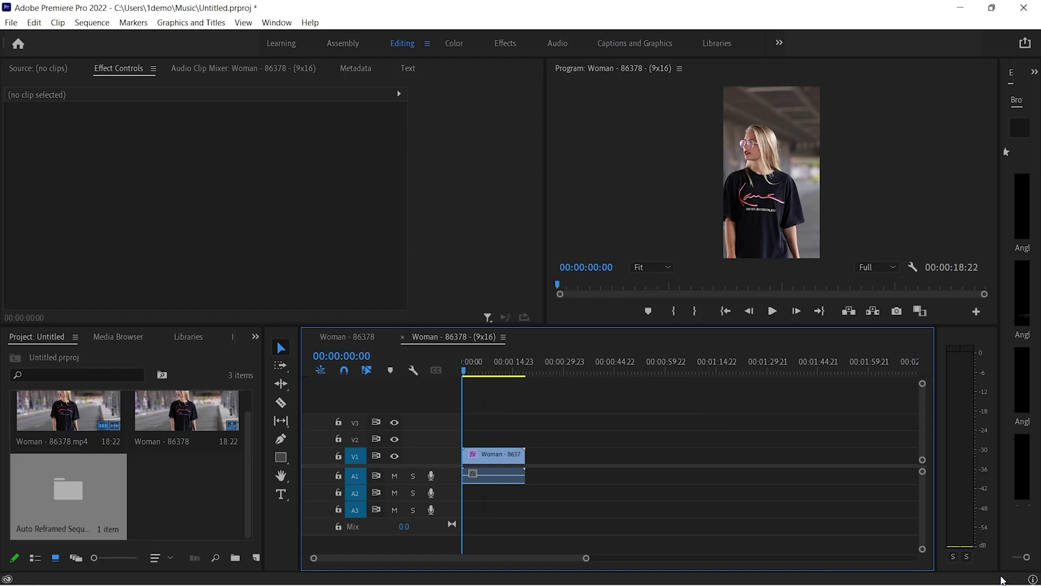
# Step: Play the reframed Woman - 86378 - (9x16) sequence through in an enlarged preview, then restore the layout
pyautogui.click(656, 201)
pyautogui.press('`')
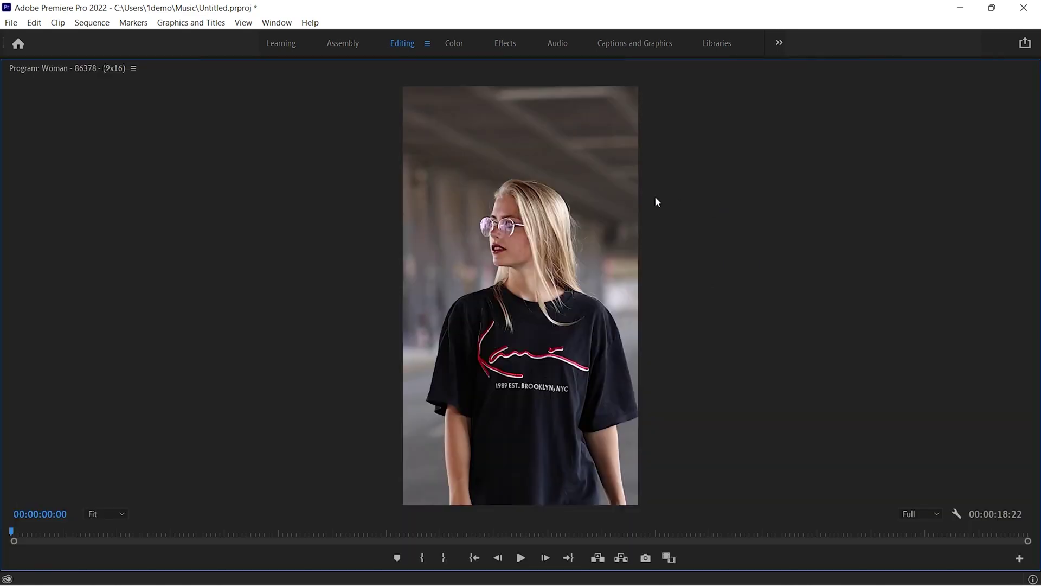
pyautogui.press('space')
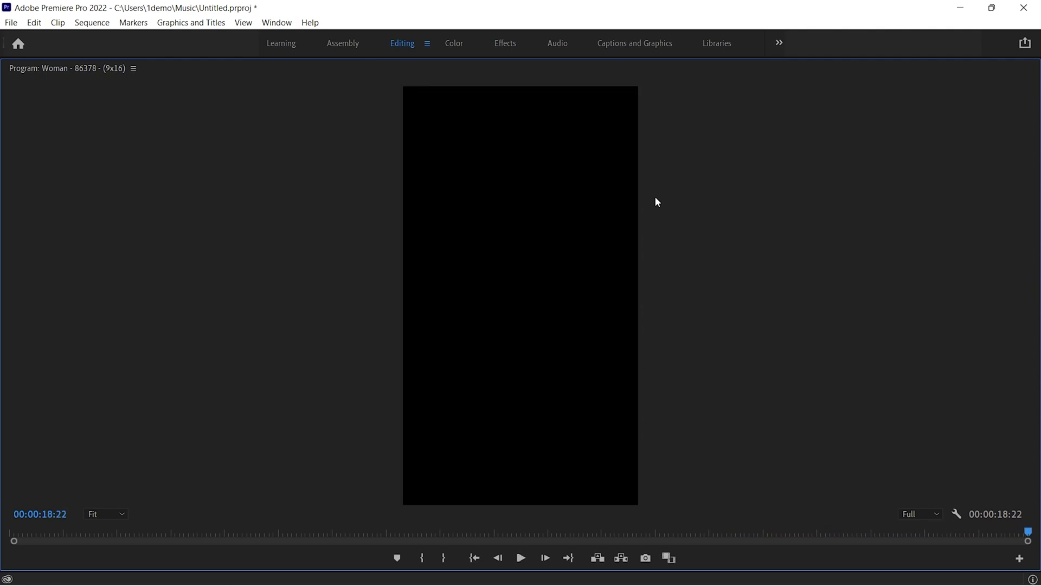
pyautogui.press('`')
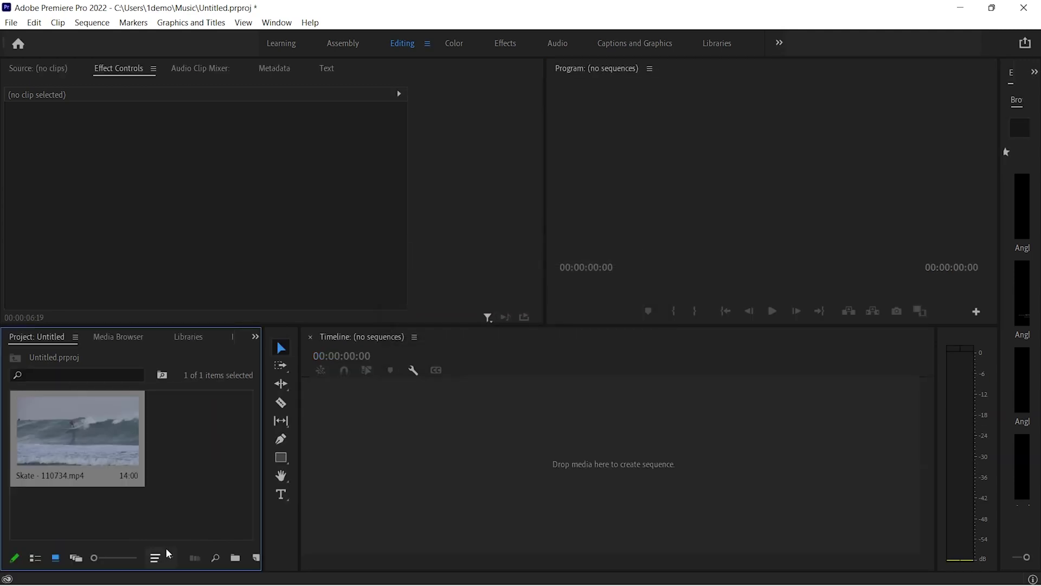
# Step: Create a sequence from the Skate - 110734.mp4 clip in the project
pyautogui.click(210, 499)
pyautogui.moveTo(110, 449); pyautogui.dragTo(231, 441)
pyautogui.moveTo(357, 435); pyautogui.dragTo(355, 434)
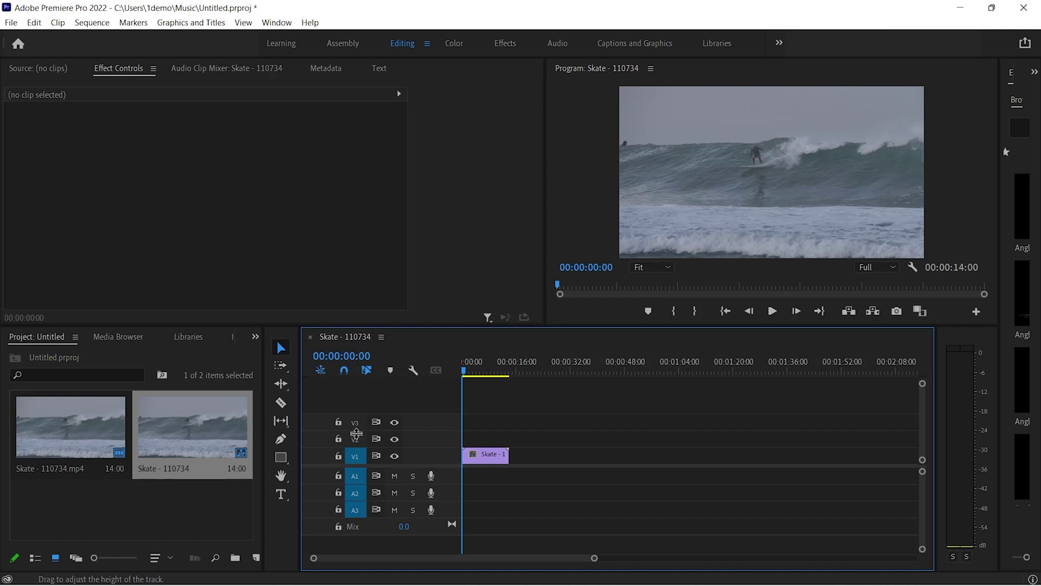
# Step: Auto reframe the Skate - 110734 sequence to Vertical 9:16 with Default motion tracking and without nesting clips
pyautogui.rightClick(204, 430)
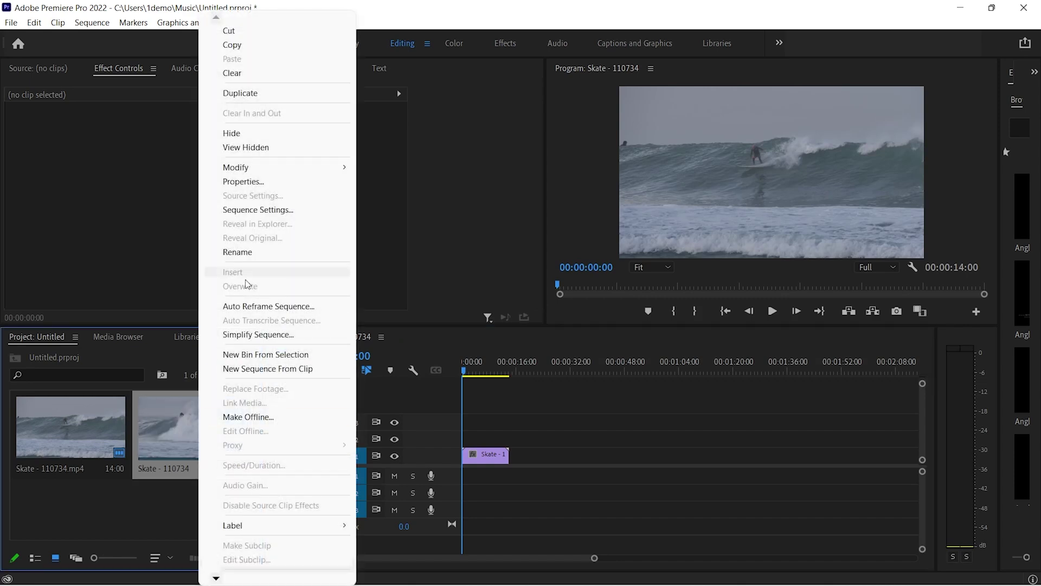
pyautogui.click(326, 307)
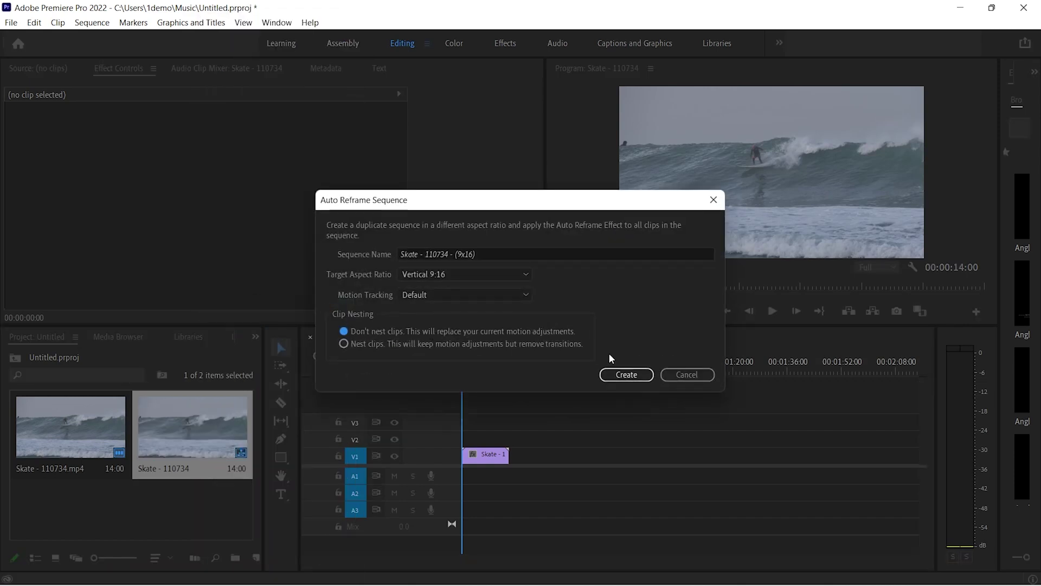
pyautogui.click(624, 373)
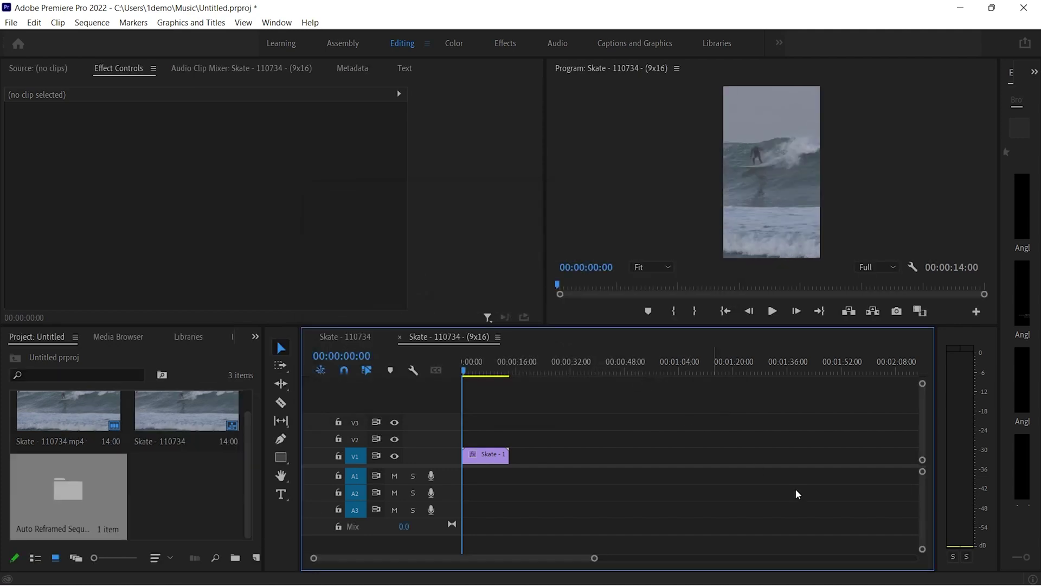
# Step: Play the reframed Skate - 110734 - (9x16) sequence in an enlarged preview to check how the surfer is tracked
pyautogui.click(769, 135)
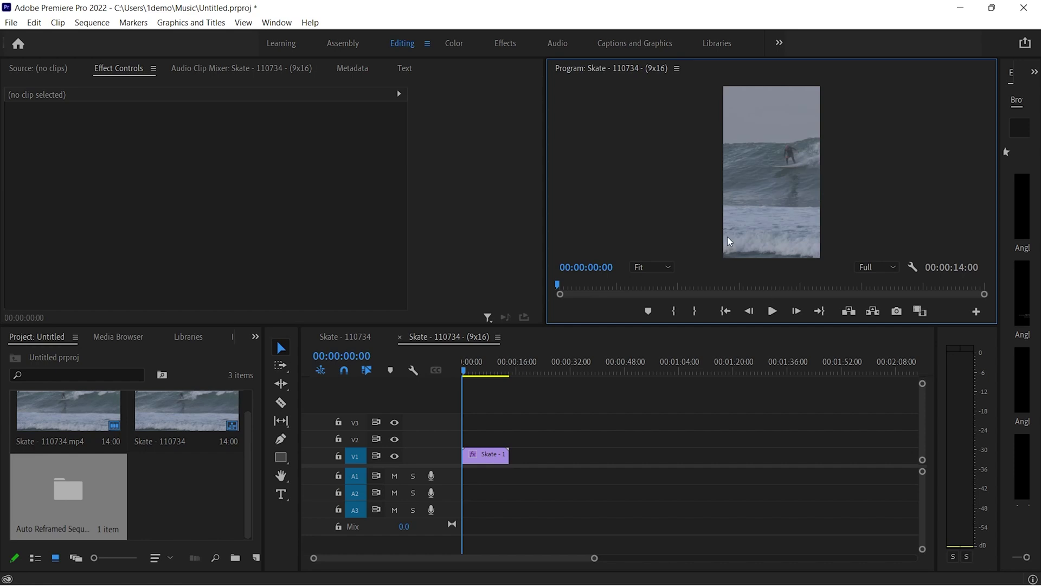
pyautogui.press('`')
pyautogui.press('space')
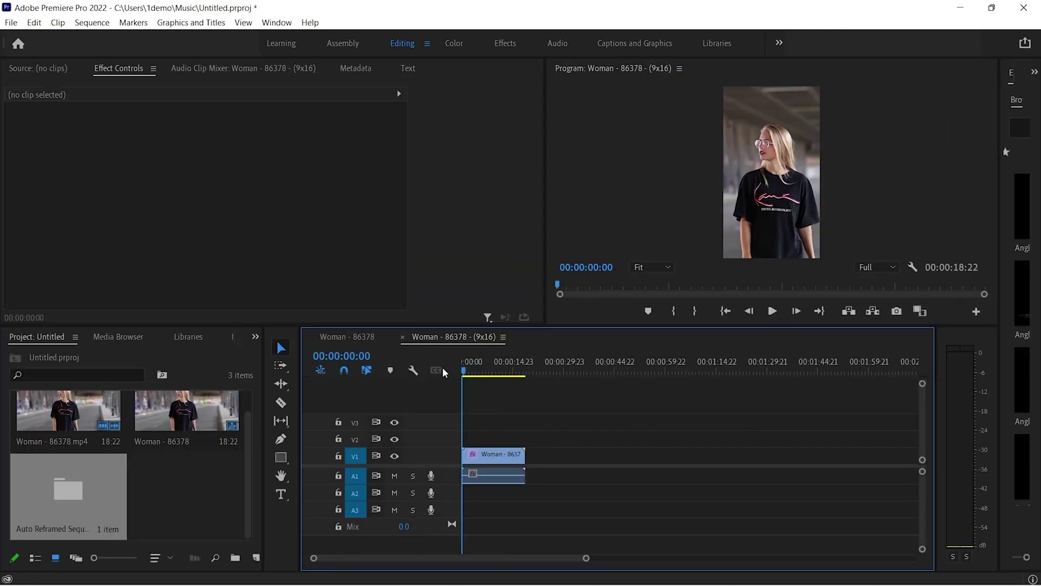
# Step: Review the Woman - 86378 - (9x16) sequence with its clip selected and park the playhead at 00:00:03:10
pyautogui.click(770, 310)
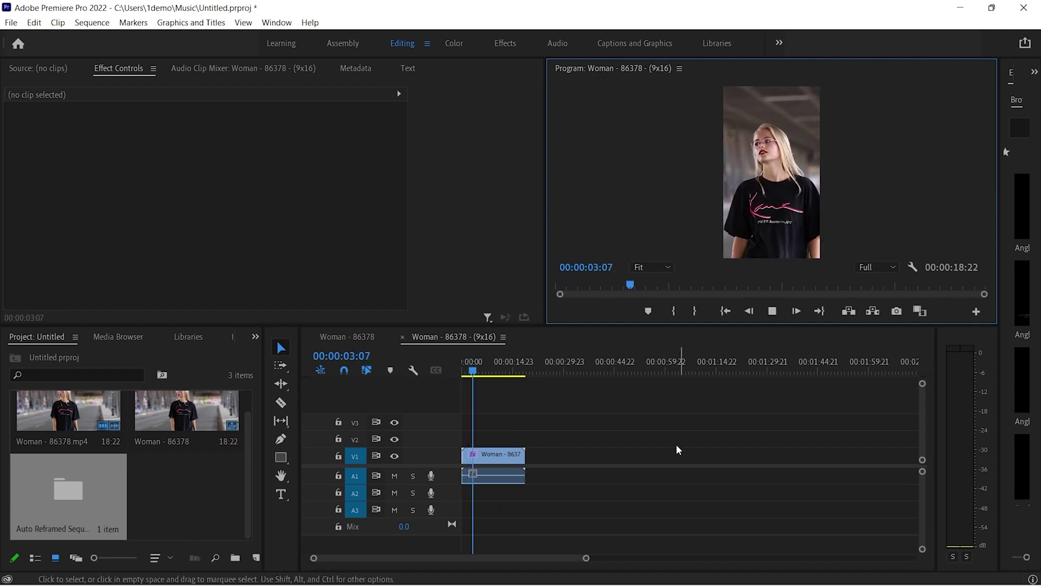
pyautogui.click(490, 461)
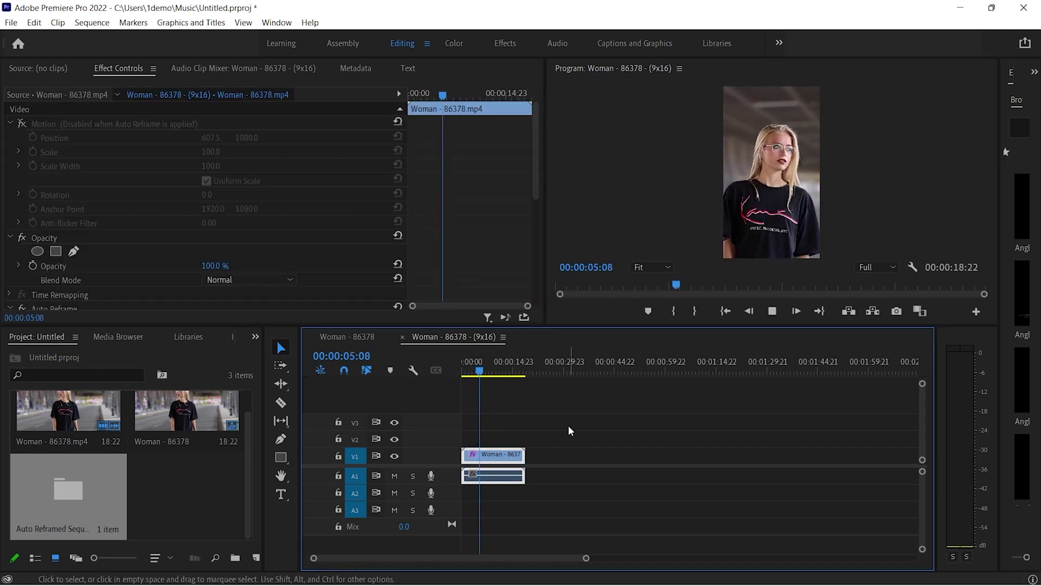
pyautogui.press('space')
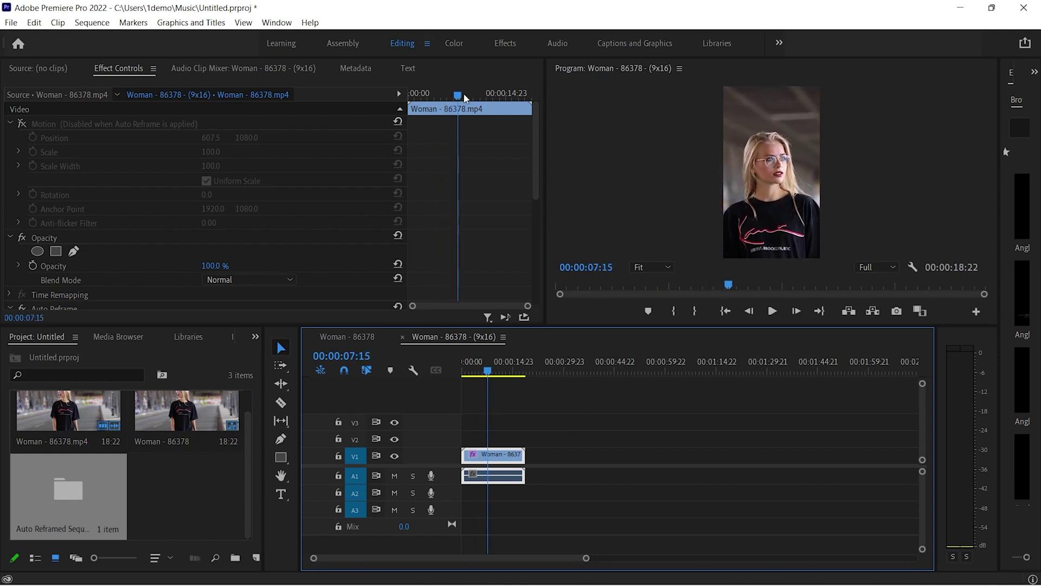
pyautogui.moveTo(458, 97); pyautogui.dragTo(410, 106)
pyautogui.press('space')
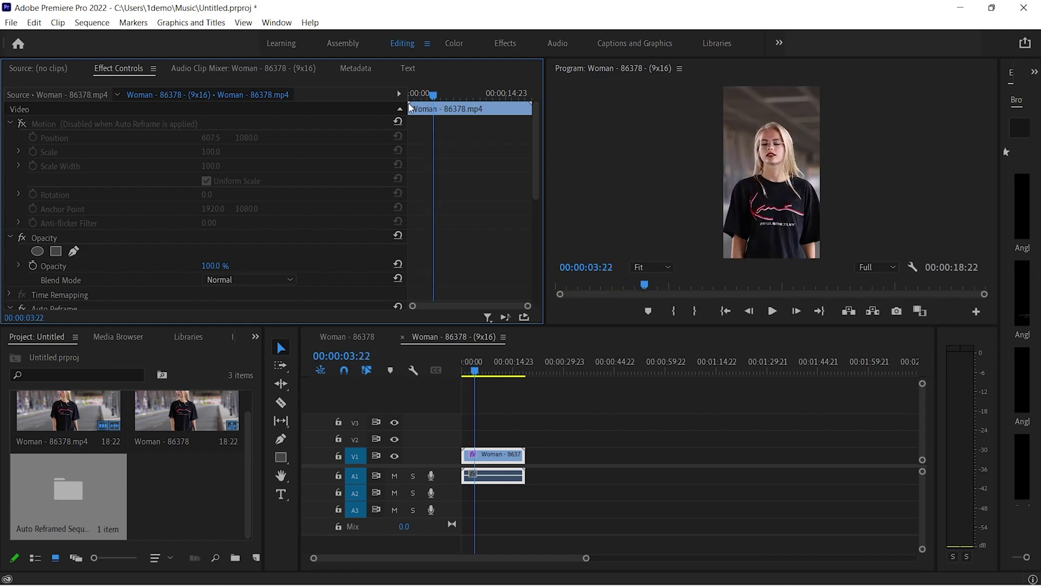
pyautogui.press('j')
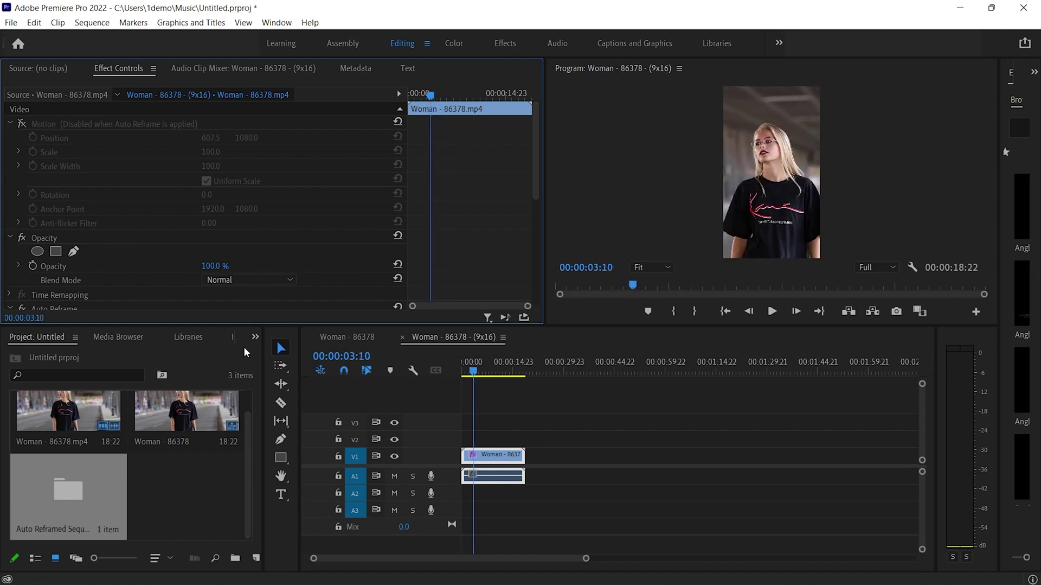
# Step: Find the Transform effect under Distort and apply it to the Woman - 86378 clip on V1
pyautogui.click(255, 337)
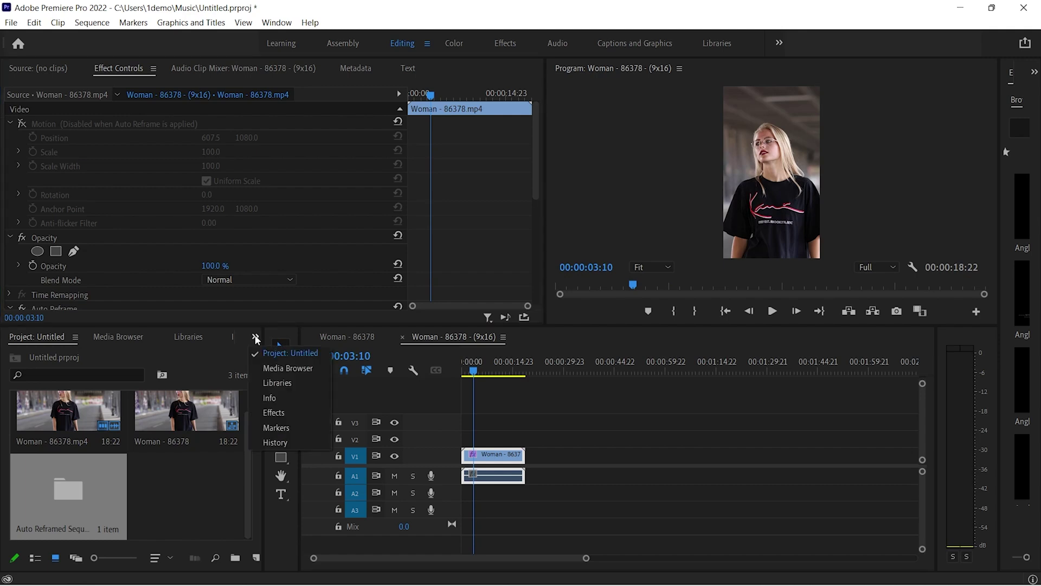
pyautogui.click(271, 412)
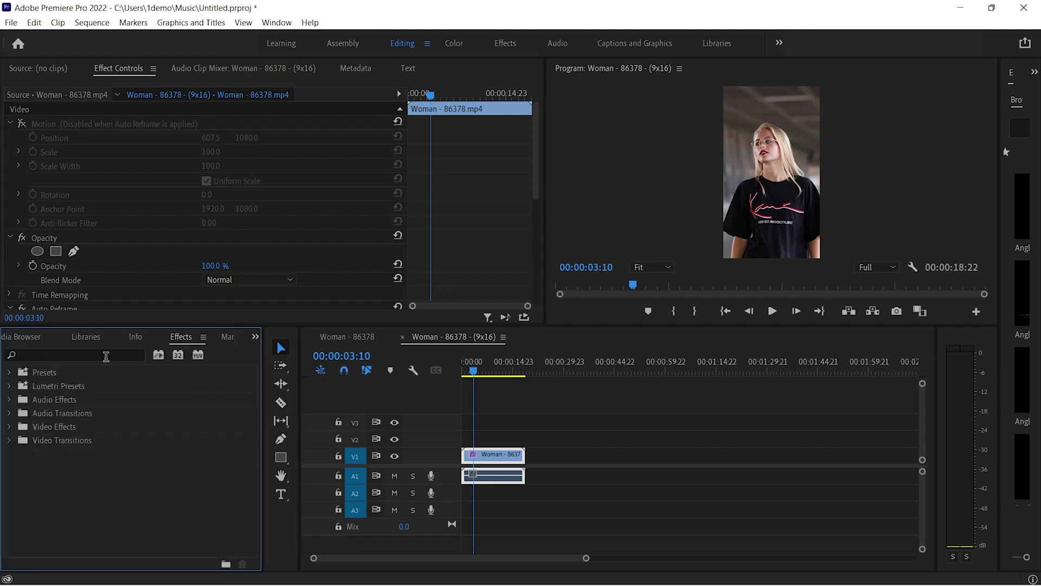
pyautogui.click(105, 356)
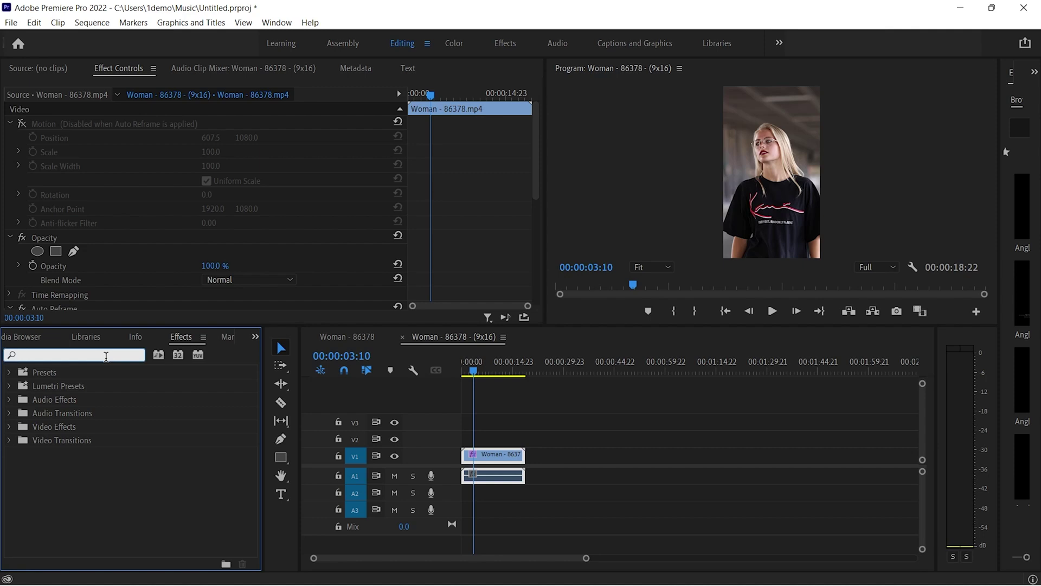
pyautogui.write('Trans')
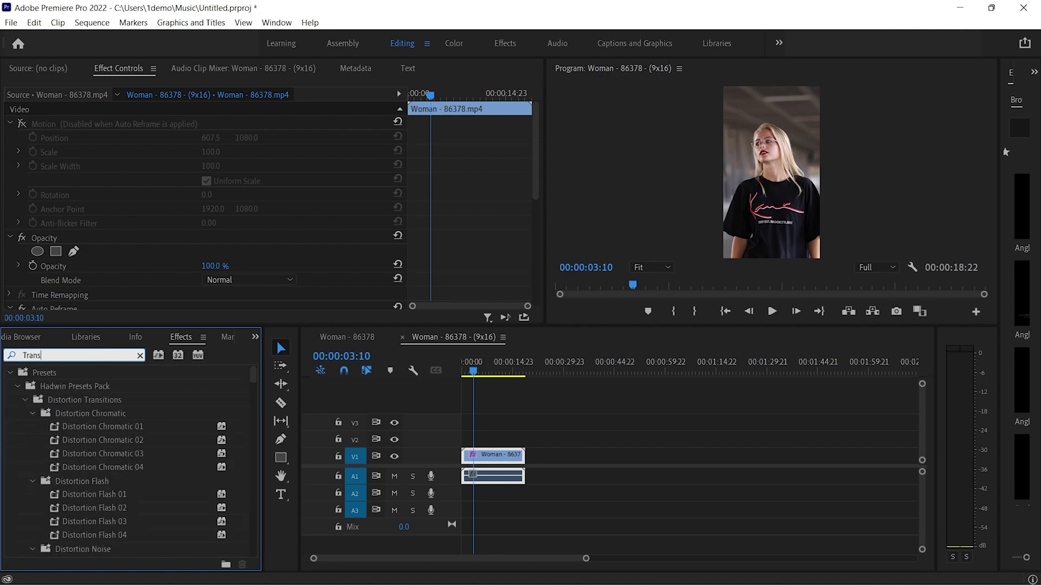
pyautogui.write('form')
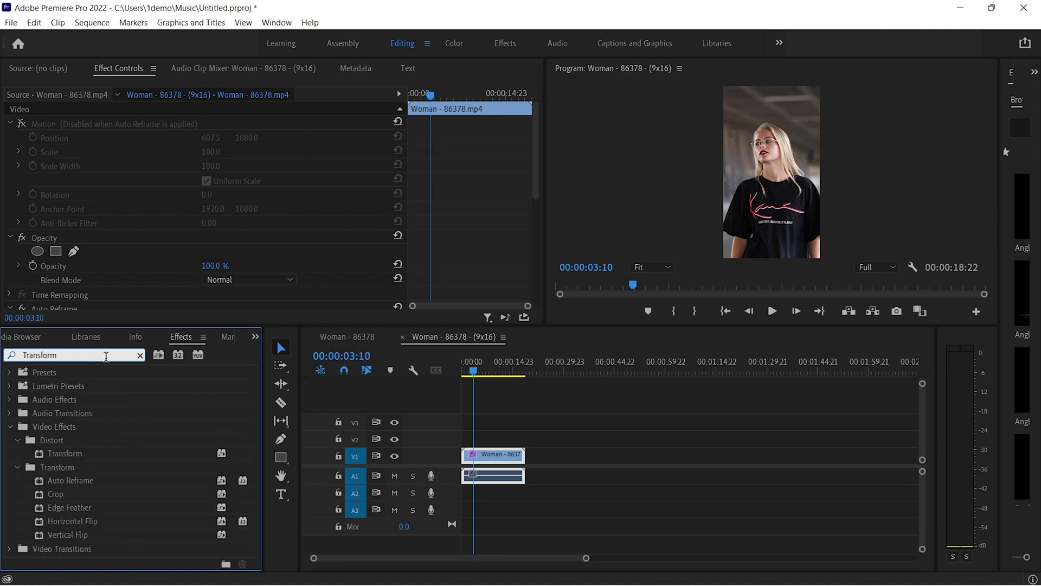
pyautogui.click(65, 455)
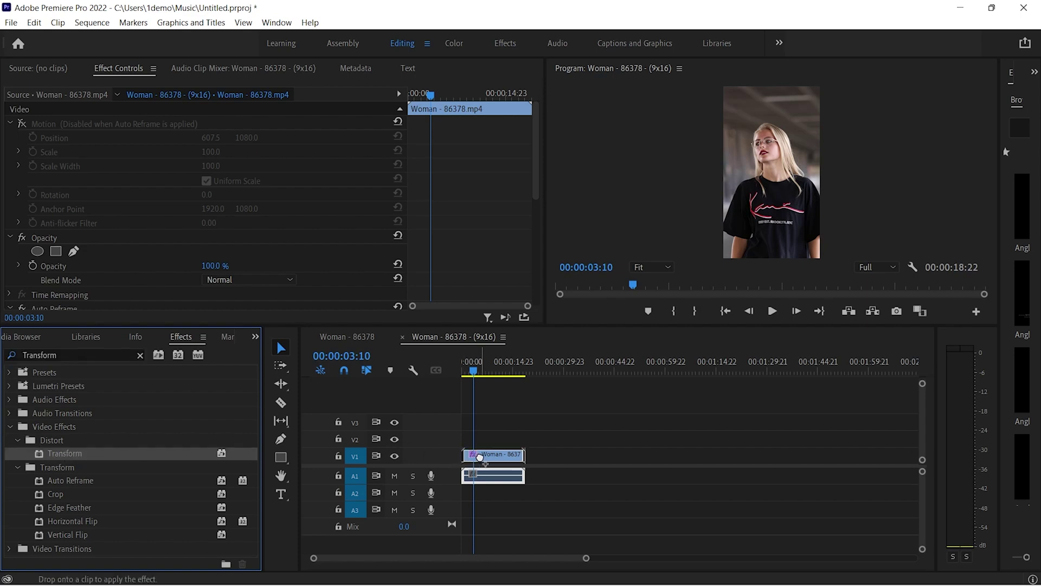
pyautogui.moveTo(483, 461); pyautogui.dragTo(482, 460)
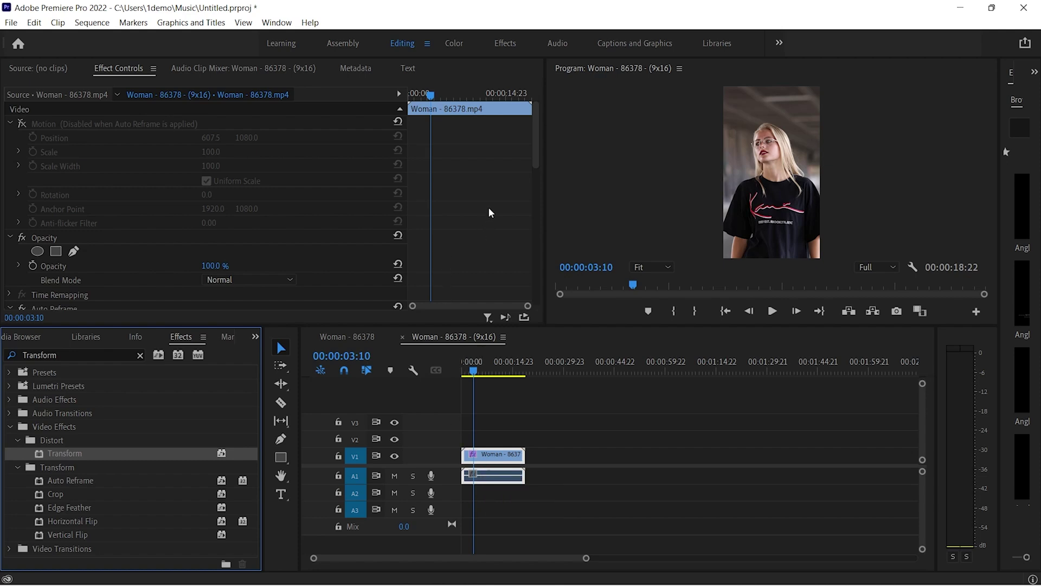
# Step: Turn on keyframing for the Transform effect's Position at 00:00:00:00 of the Woman clip
pyautogui.scroll(-5, 490, 207)
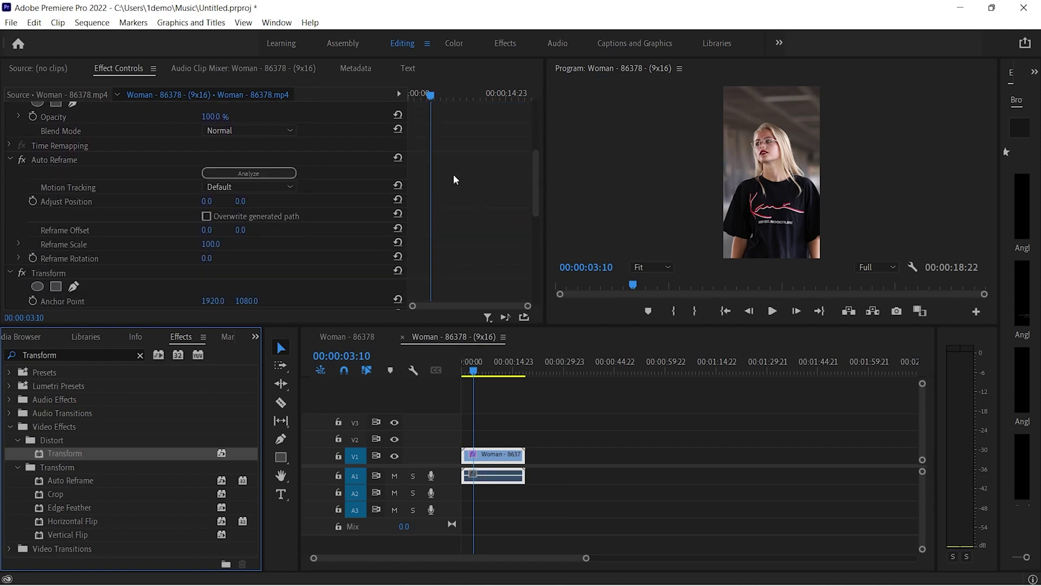
pyautogui.scroll(-2, 454, 180)
pyautogui.scroll(-2, 455, 180)
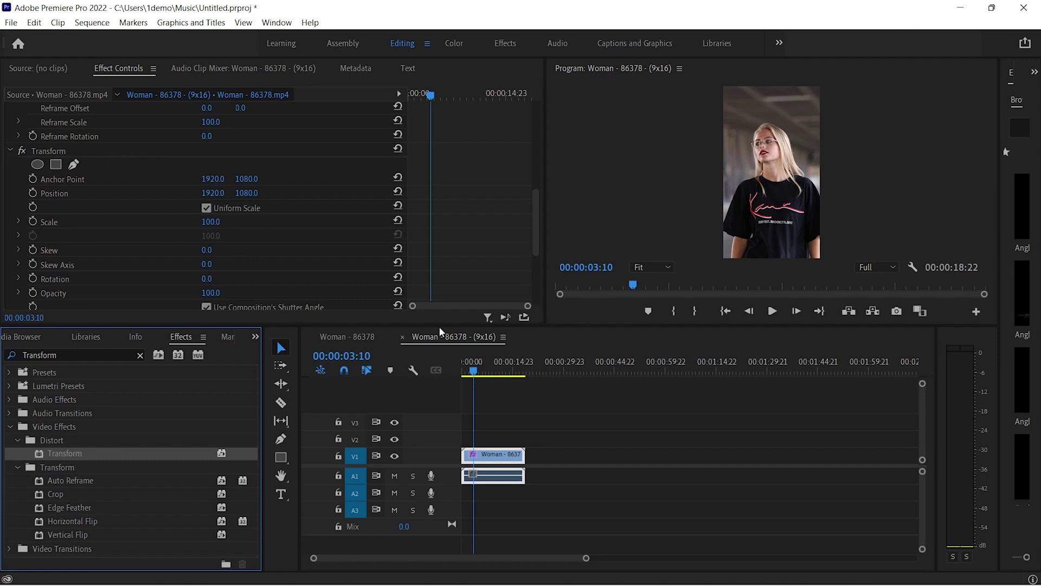
pyautogui.click(465, 371)
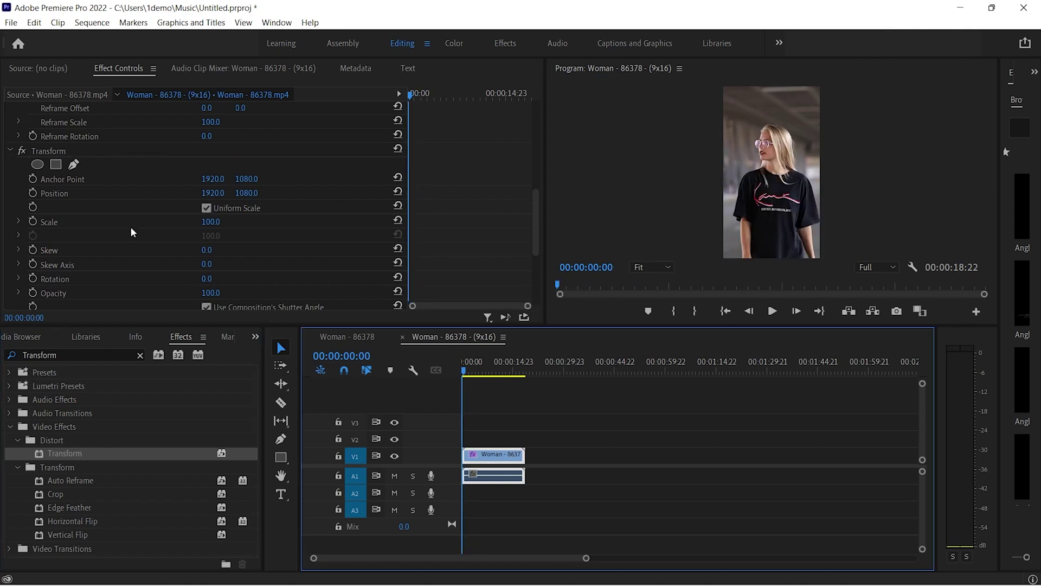
pyautogui.click(33, 193)
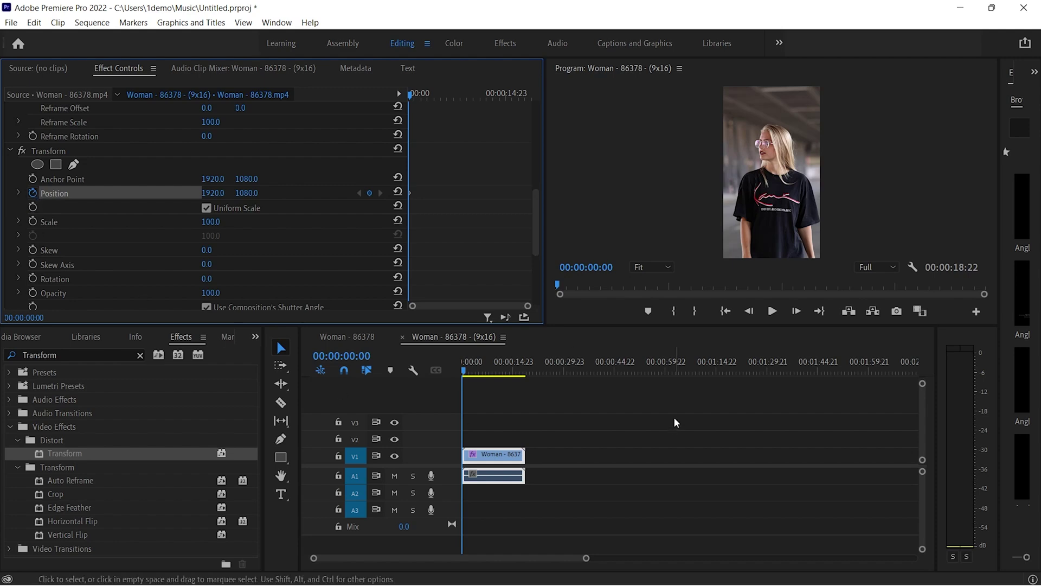
# Step: Advance to 00:00:01:21 and keyframe the Transform effect's horizontal Position at 1818
pyautogui.press('space')
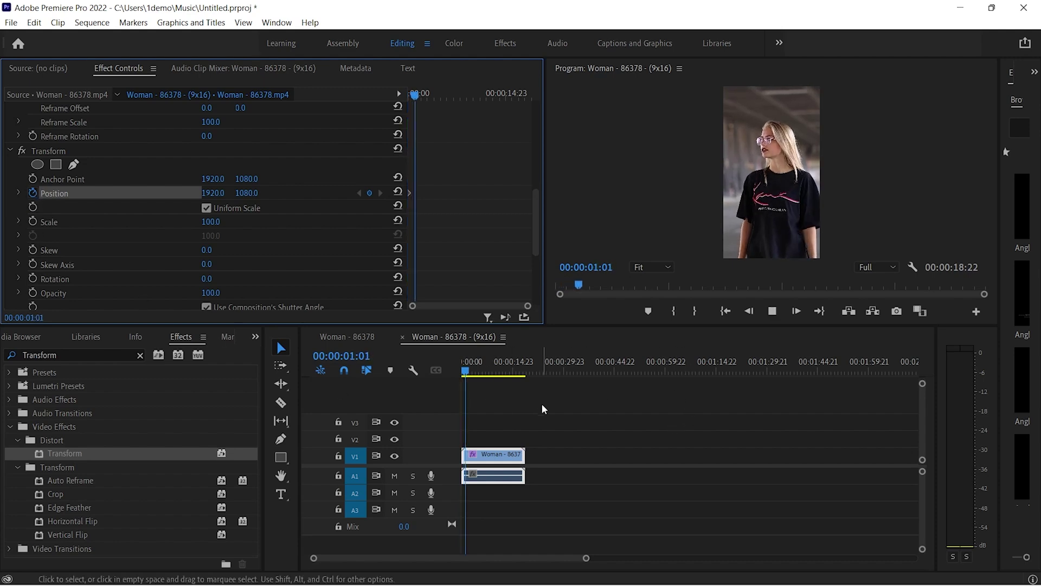
pyautogui.press('space')
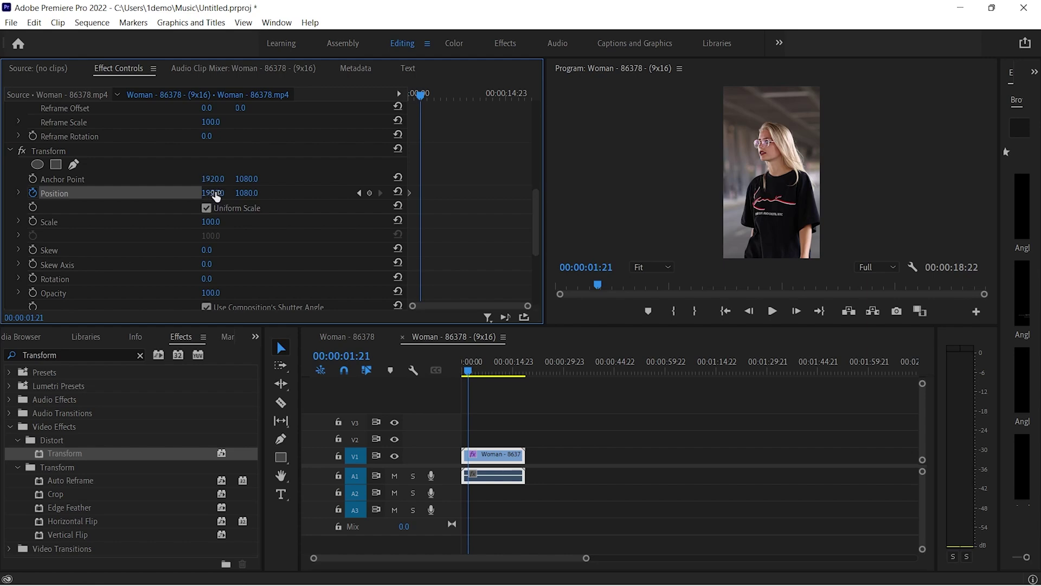
pyautogui.moveTo(213, 192); pyautogui.dragTo(158, 192)
# Step: Advance to about five and a half seconds and keyframe a larger horizontal Position to shift the woman to the right
pyautogui.press('space')
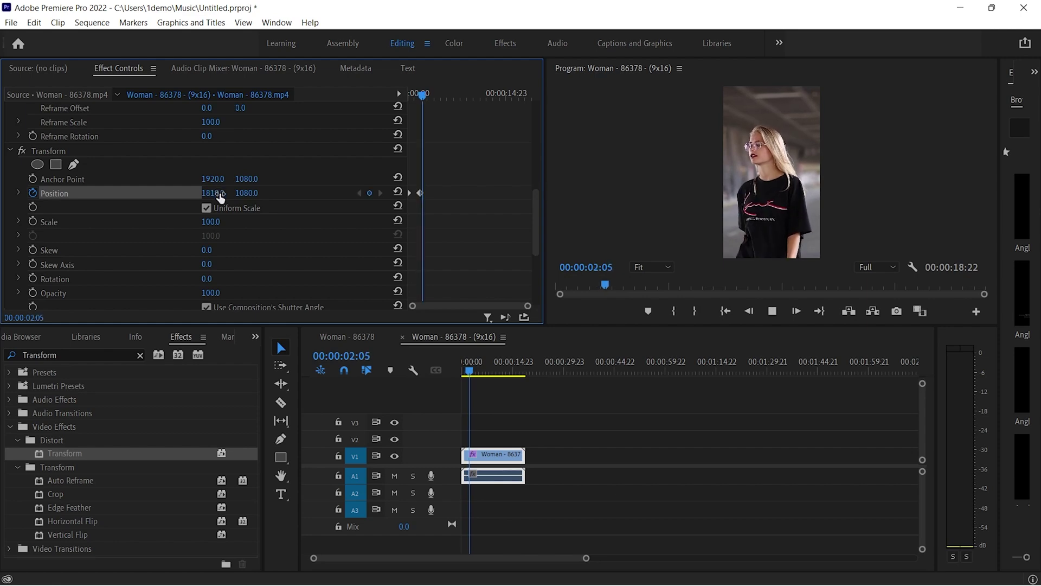
pyautogui.press('space')
pyautogui.moveTo(476, 373); pyautogui.dragTo(479, 373)
pyautogui.moveTo(217, 192); pyautogui.dragTo(273, 193)
# Step: Check playback from about 00:00:05:07 and keyframe the Transform Position at 1826, 1080 at 00:00:06:03
pyautogui.moveTo(473, 373); pyautogui.dragTo(479, 372)
pyautogui.press('space')
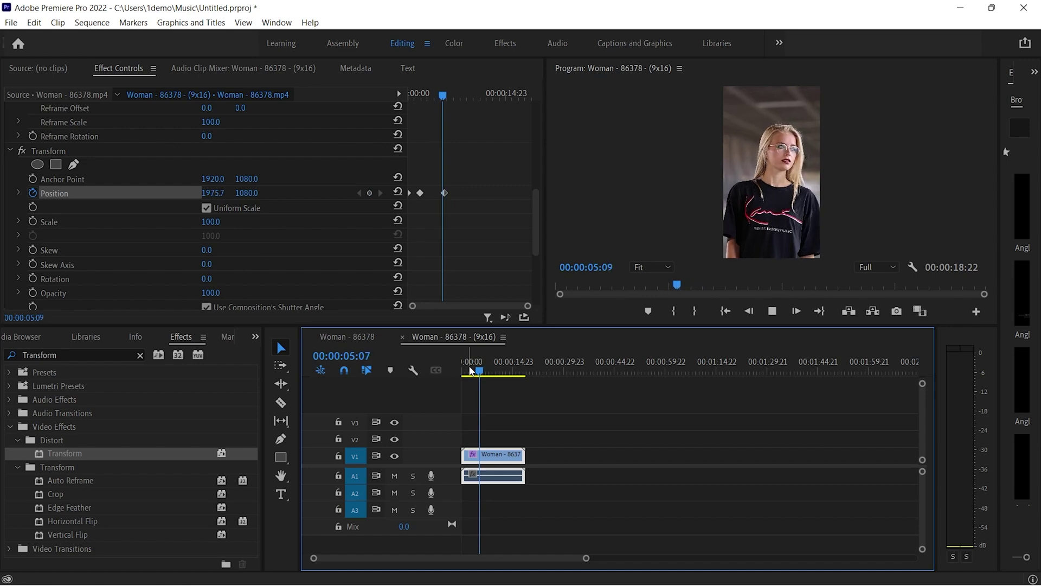
pyautogui.press('space')
pyautogui.moveTo(214, 193); pyautogui.dragTo(206, 193)
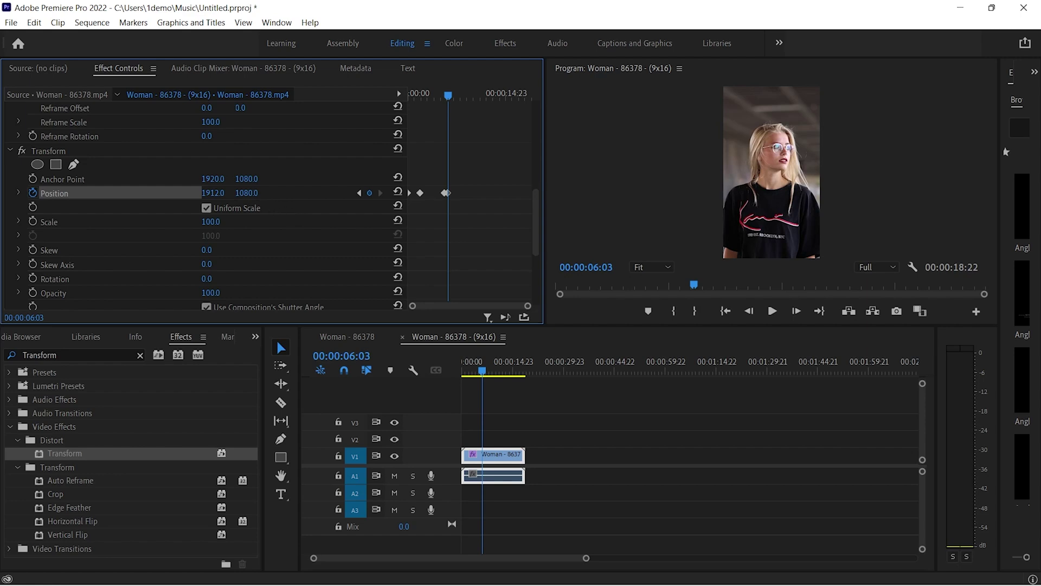
pyautogui.moveTo(246, 193); pyautogui.dragTo(280, 193)
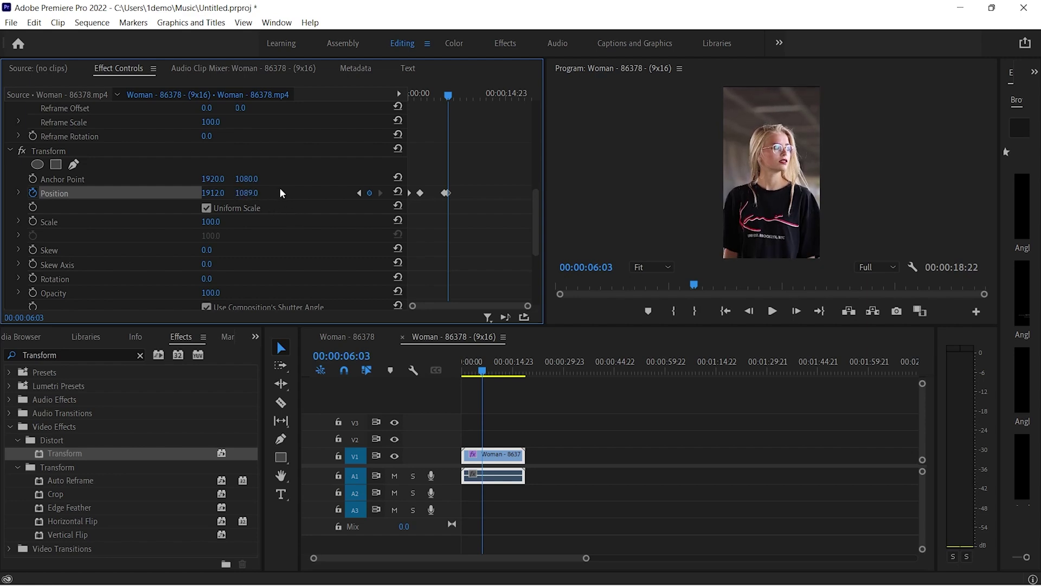
pyautogui.click(394, 193)
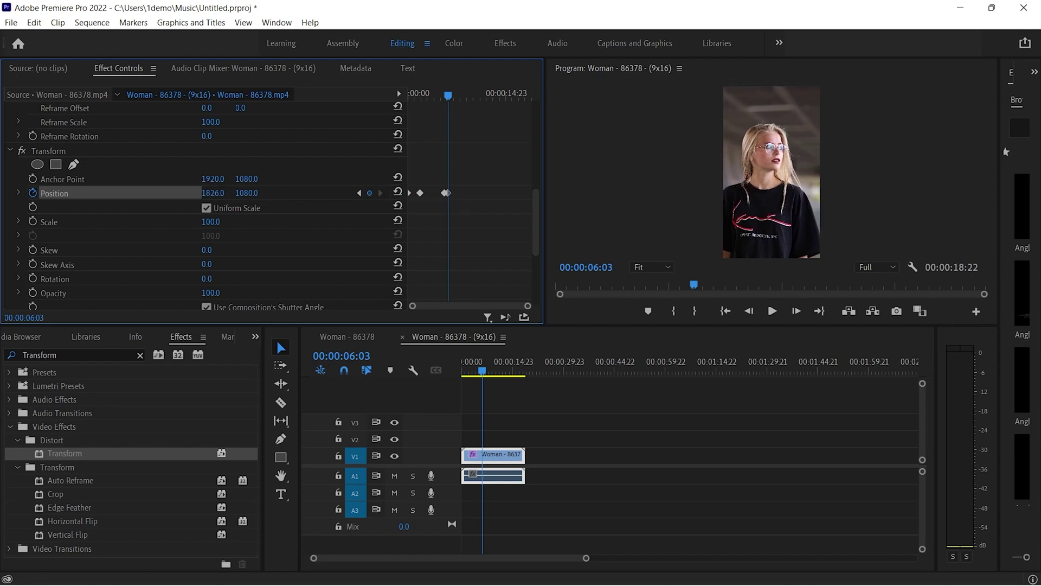
# Step: Keyframe the horizontal Position at 1927 at 00:00:13:09 and at 1826 about two seconds further on
pyautogui.moveTo(481, 371); pyautogui.dragTo(506, 371)
pyautogui.moveTo(213, 193); pyautogui.dragTo(211, 193)
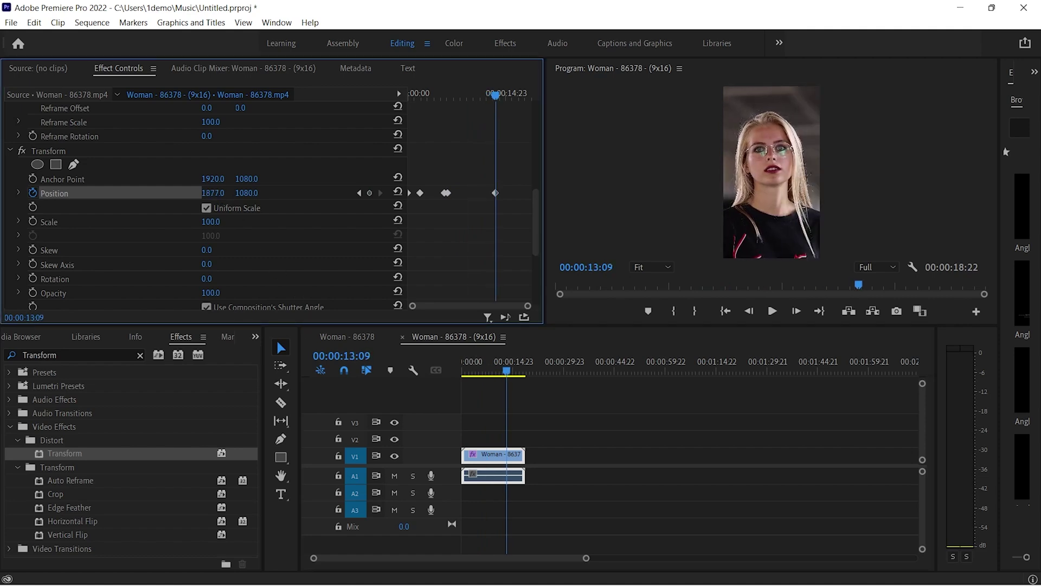
pyautogui.press('space')
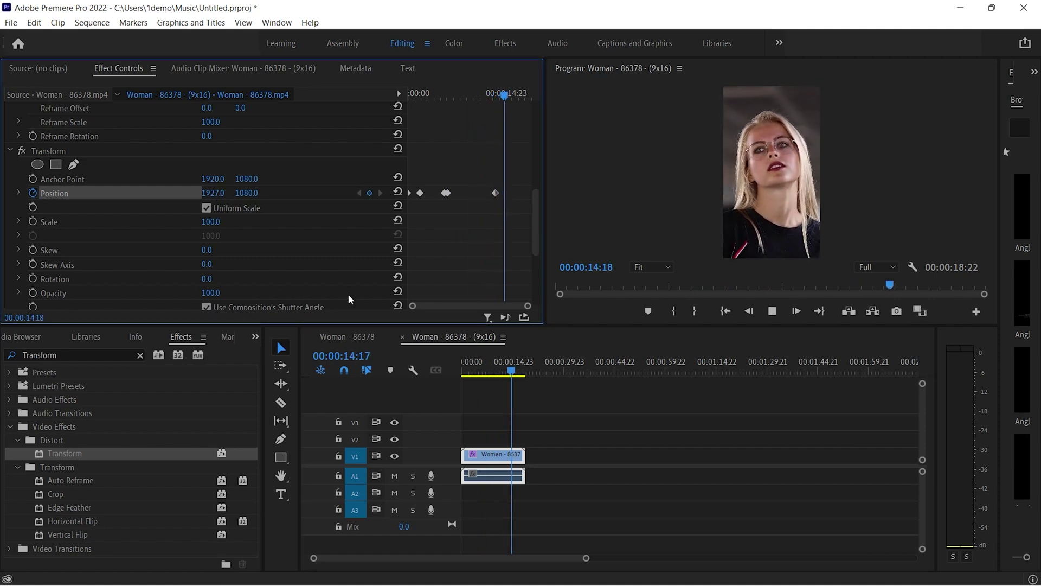
pyautogui.moveTo(209, 193); pyautogui.dragTo(154, 193)
# Step: Keyframe the horizontal Position at 1778 at about 00:00:17:00 and play on to 00:00:17:16
pyautogui.press('space')
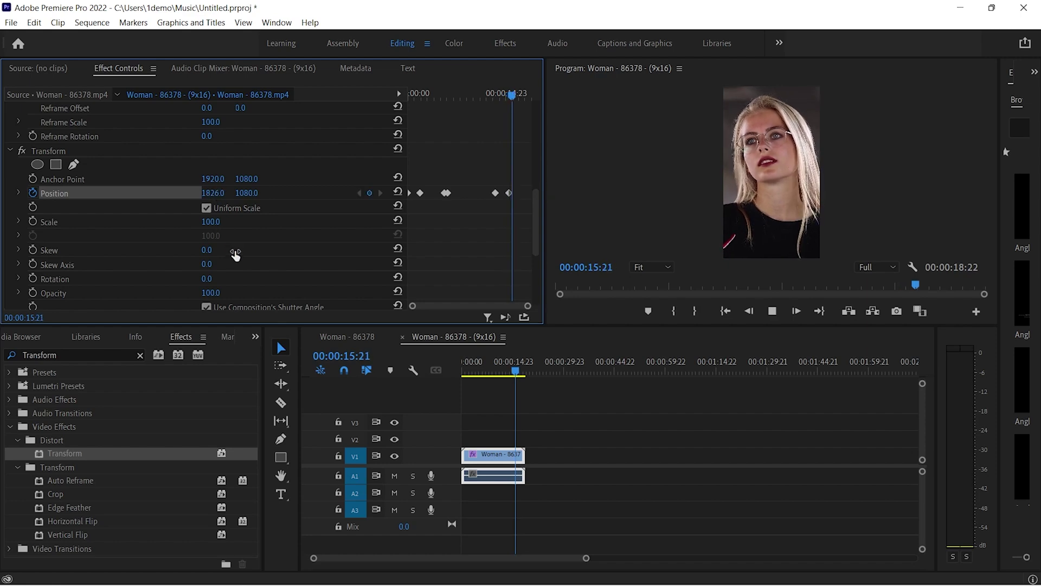
pyautogui.press('space')
pyautogui.moveTo(209, 194); pyautogui.dragTo(182, 193)
pyautogui.press('space')
pyautogui.press('space')
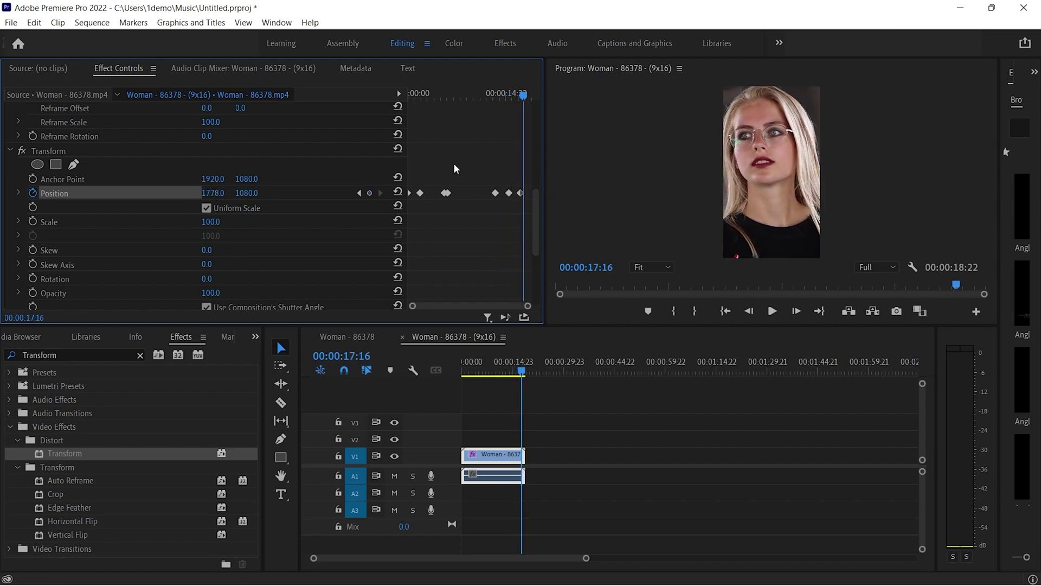
# Step: Return to the sequence start and play it in an enlarged Program preview to check the corrected framing
pyautogui.moveTo(521, 371); pyautogui.dragTo(423, 373)
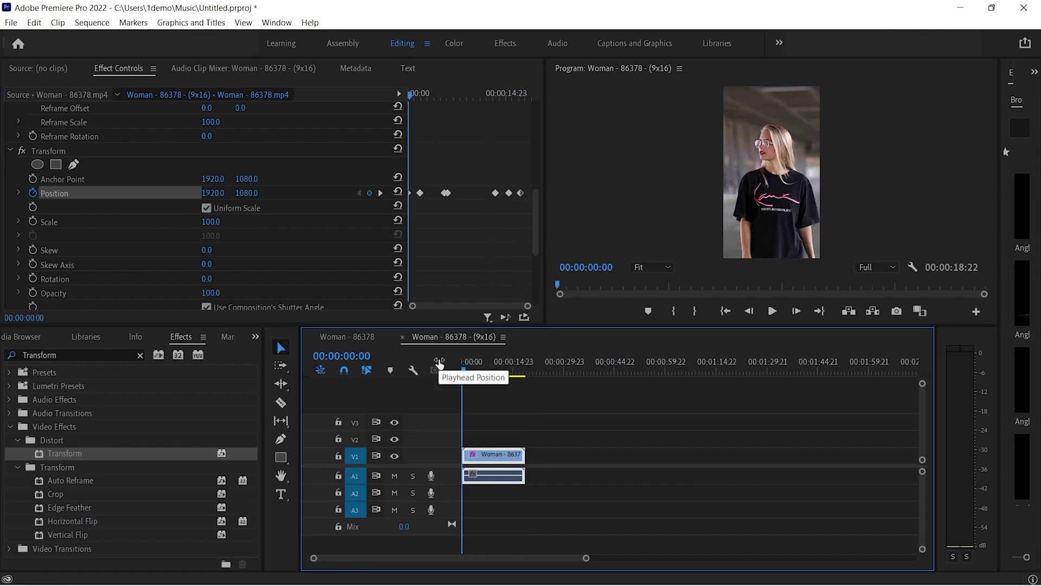
pyautogui.moveTo(543, 153); pyautogui.dragTo(294, 157)
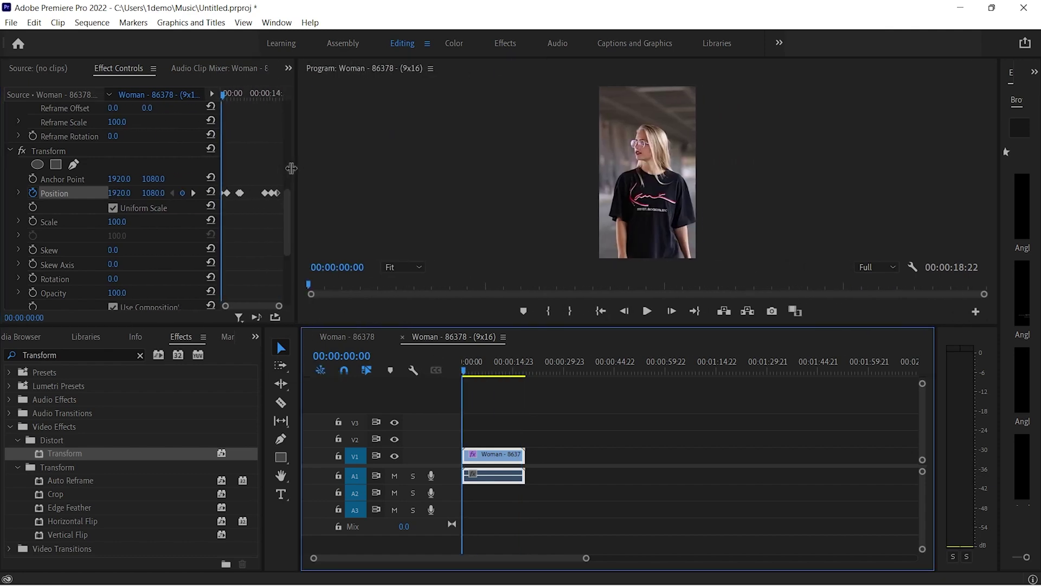
pyautogui.click(589, 187)
pyautogui.press('`')
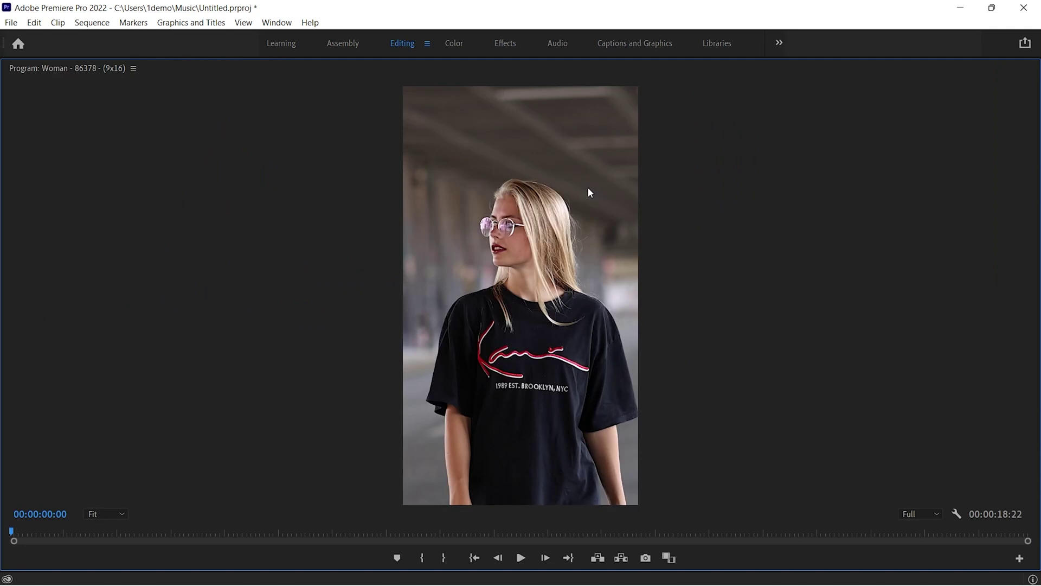
pyautogui.press('space')
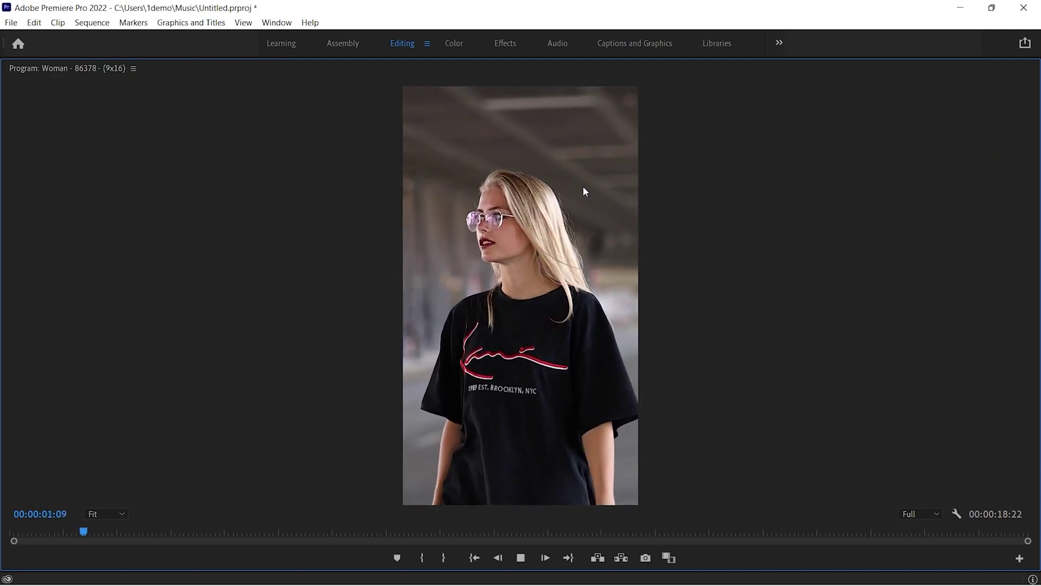
pyautogui.press('`')
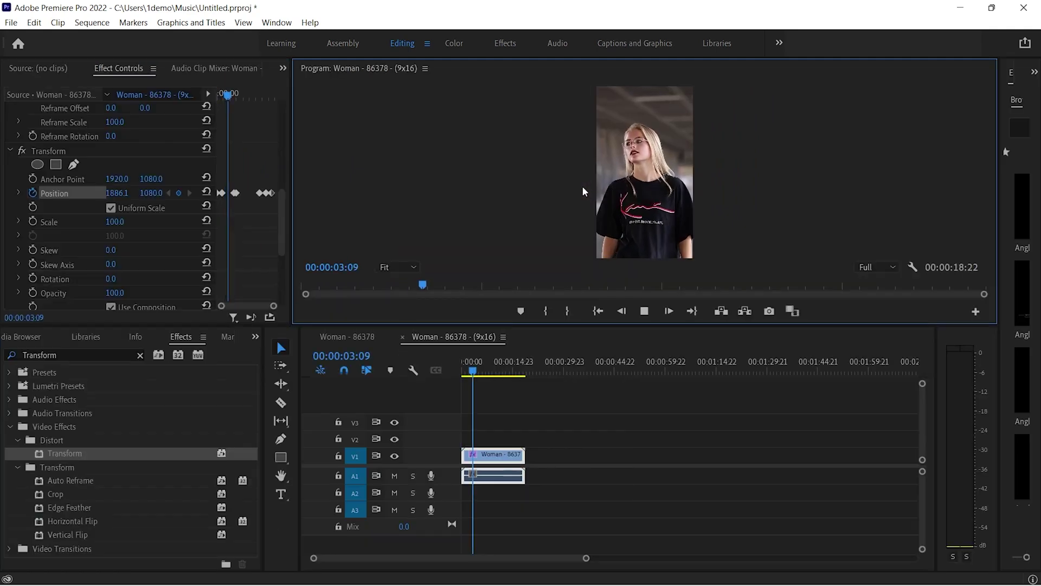
# Step: Export the Woman - 86378 - (9x16) sequence in H.264 format with the Match Source - High bitrate preset
pyautogui.hotkey('ctrl', 'm')
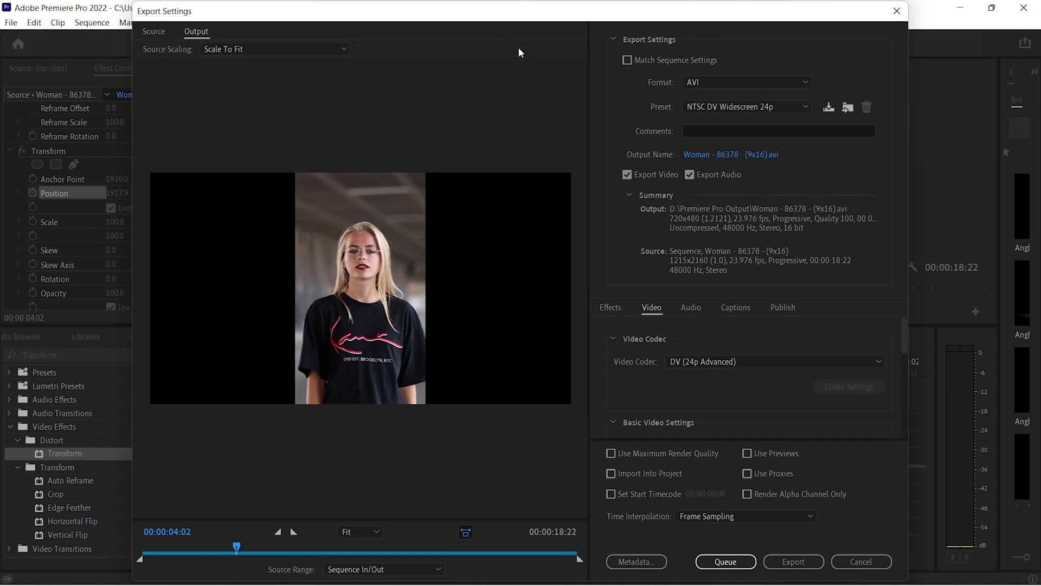
pyautogui.click(701, 83)
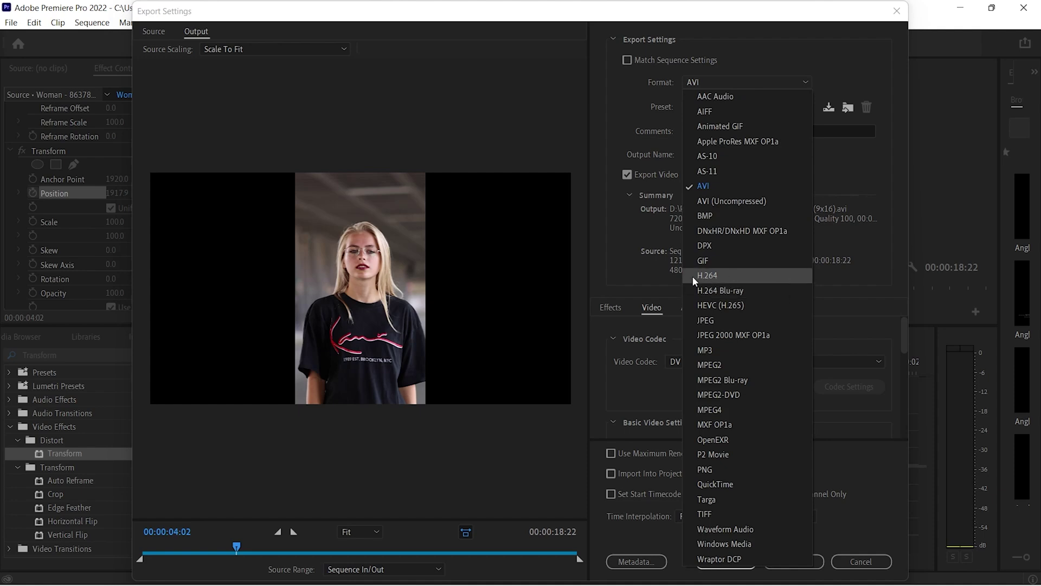
pyautogui.click(708, 275)
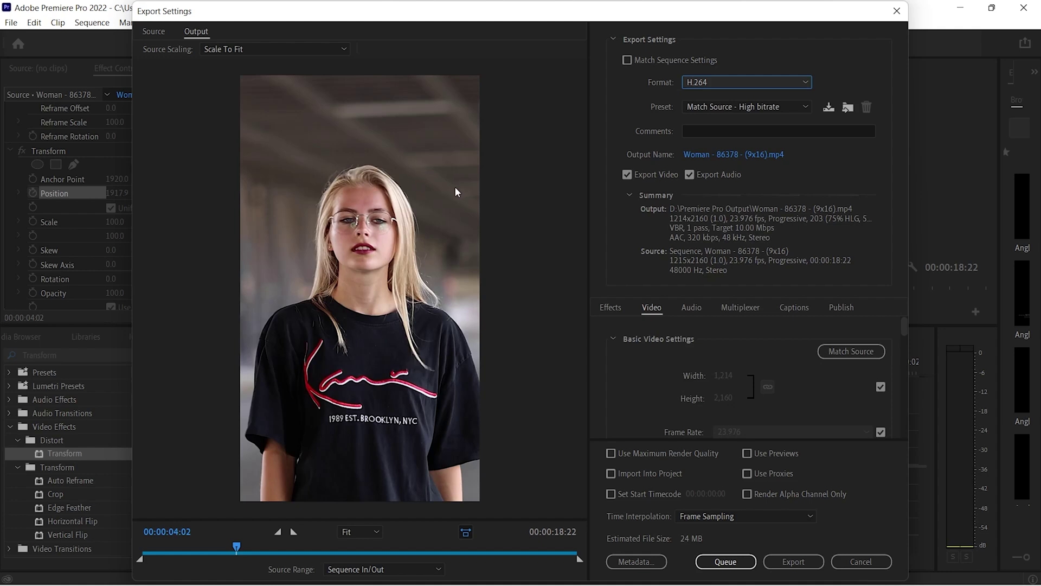
pyautogui.click(807, 567)
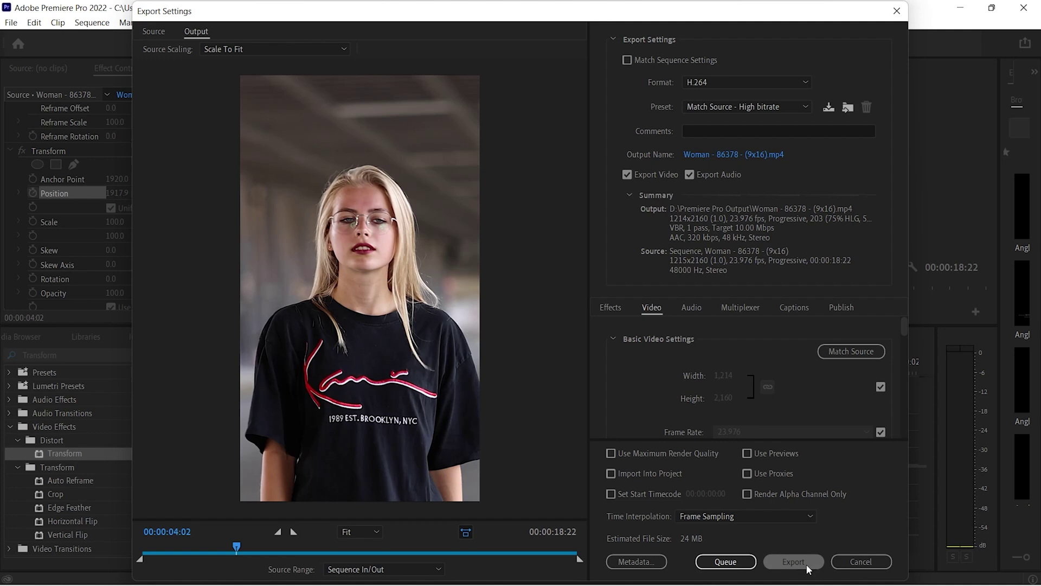